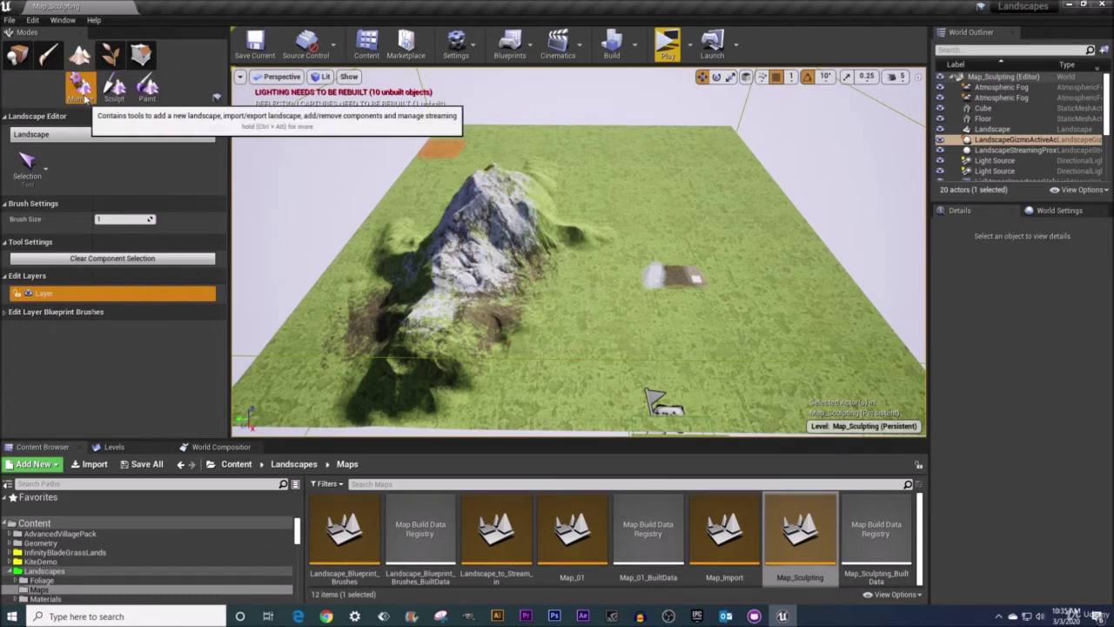
# Inspect the Change Component Size settings, then switch to New Landscape to show its grass grid preview.
pyautogui.click(31, 167)
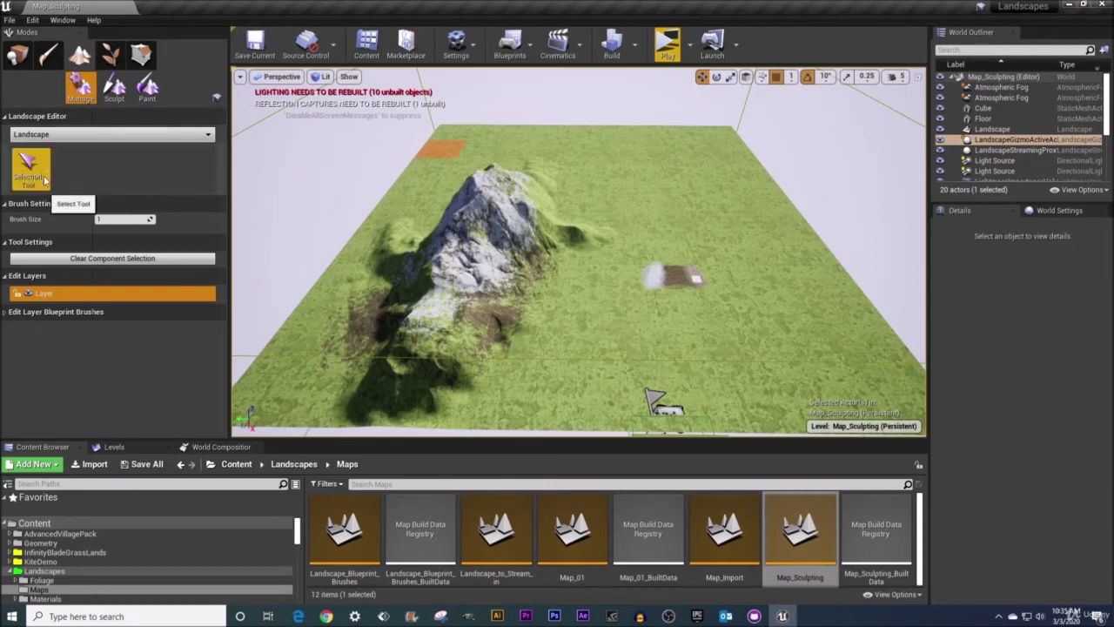
pyautogui.click(44, 180)
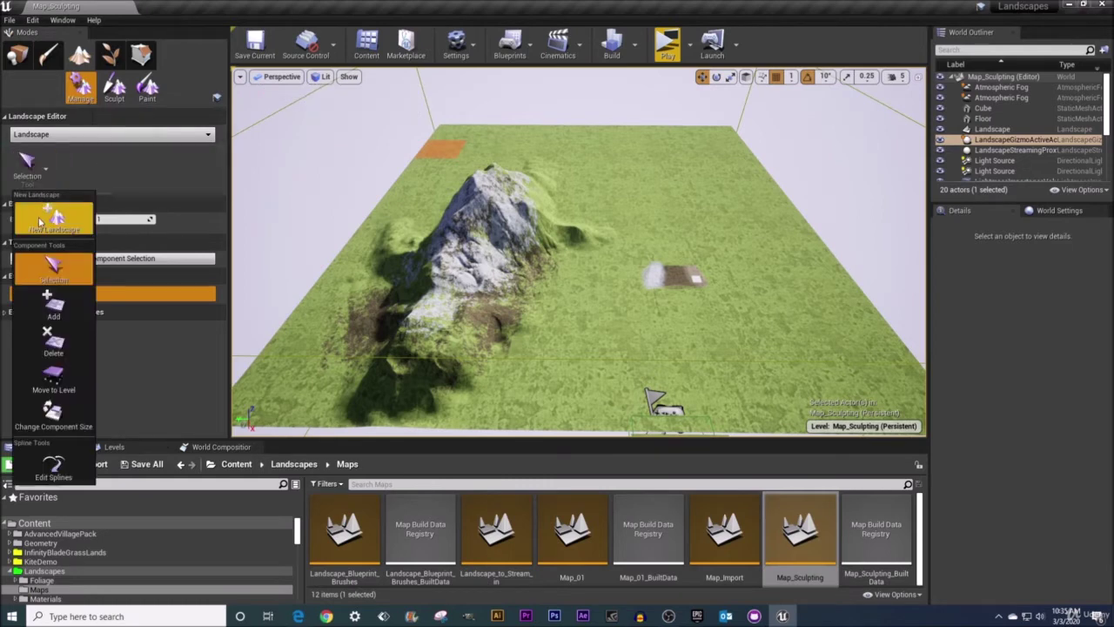
pyautogui.click(53, 416)
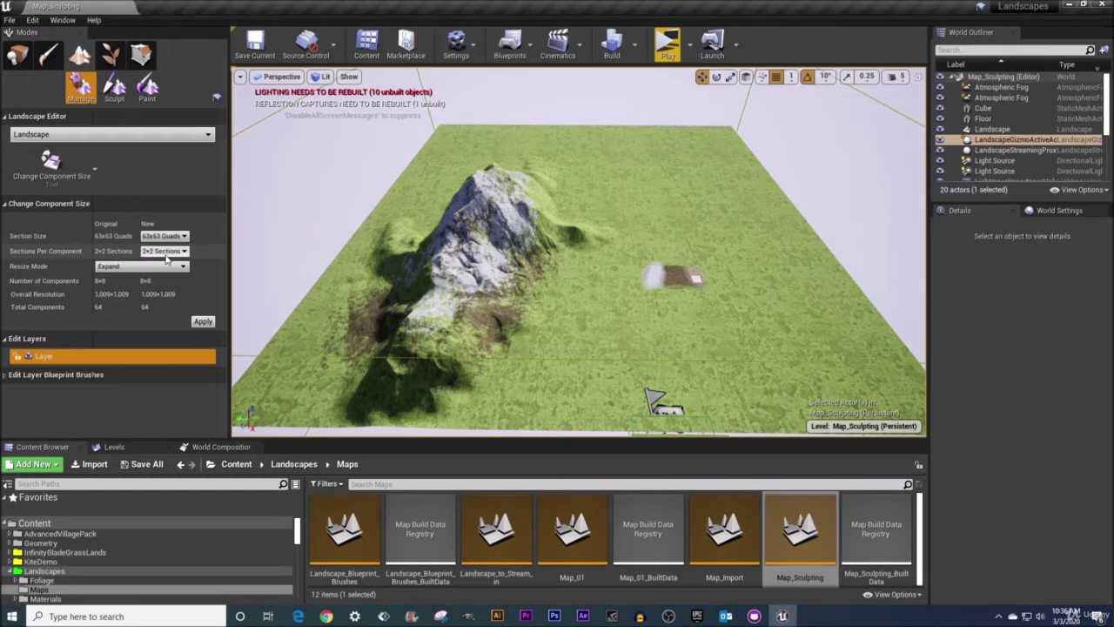
pyautogui.click(92, 171)
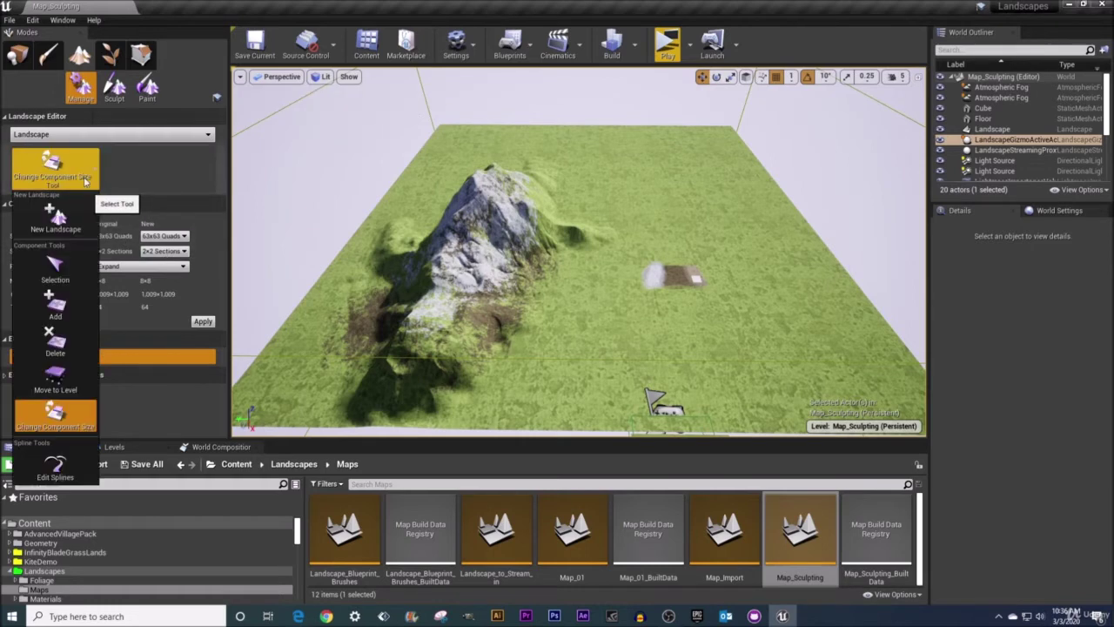
pyautogui.click(56, 220)
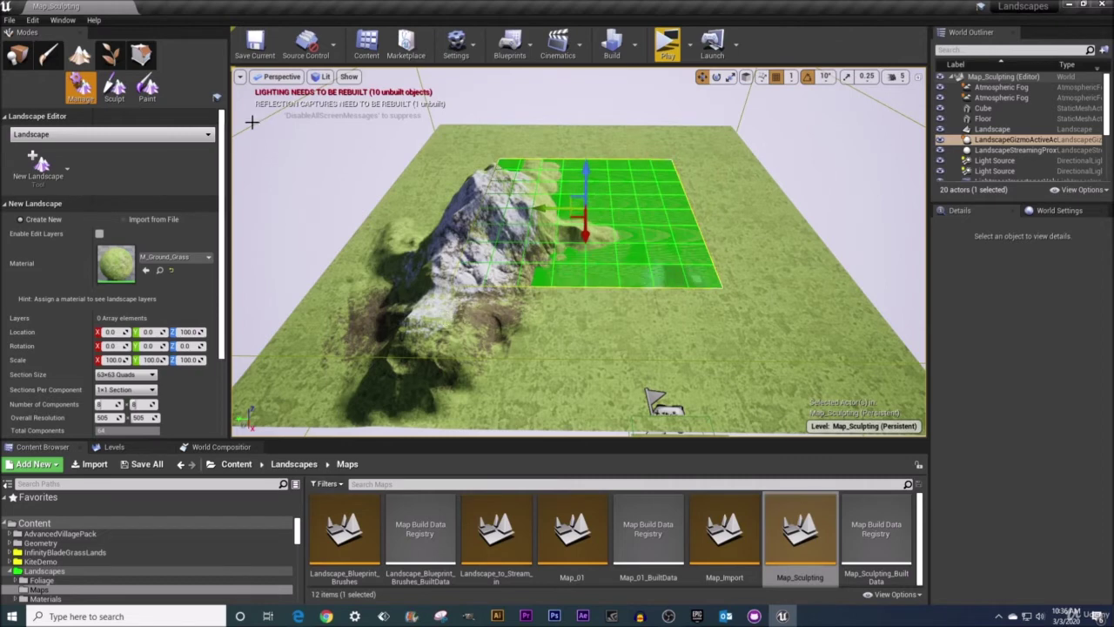
# Create a new level from the Default template and delete its Floor actor.
pyautogui.click(10, 20)
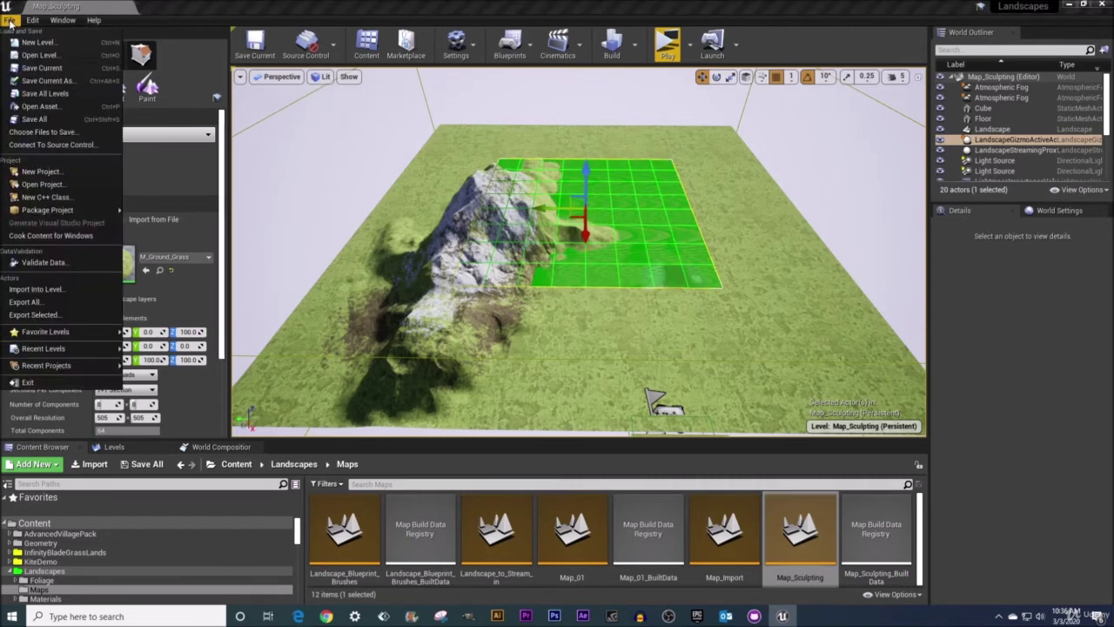
pyautogui.click(35, 42)
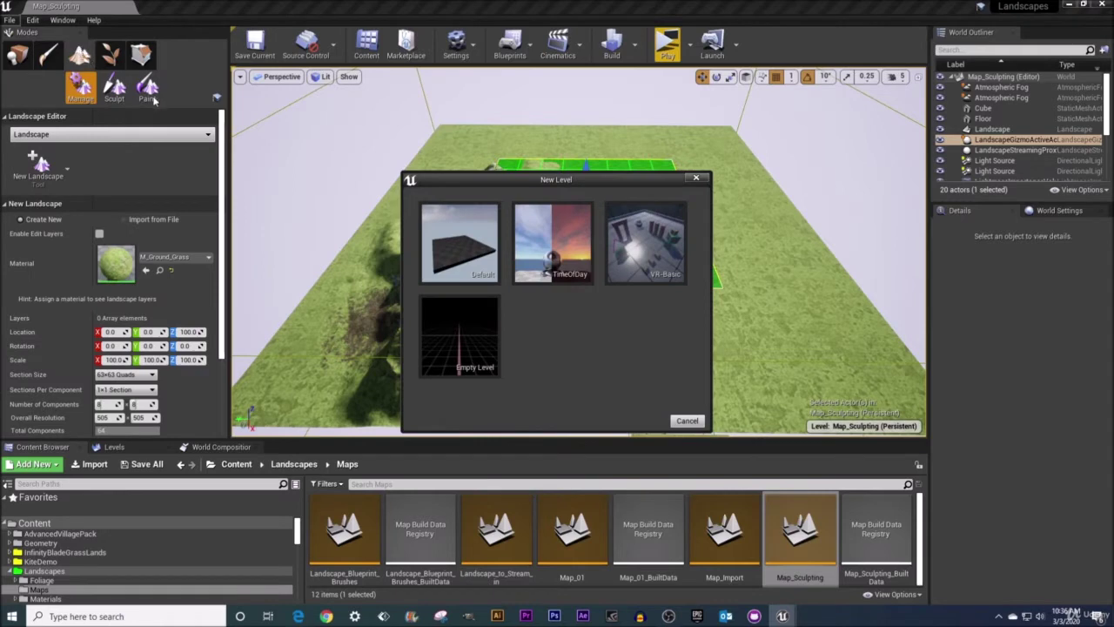
pyautogui.click(460, 243)
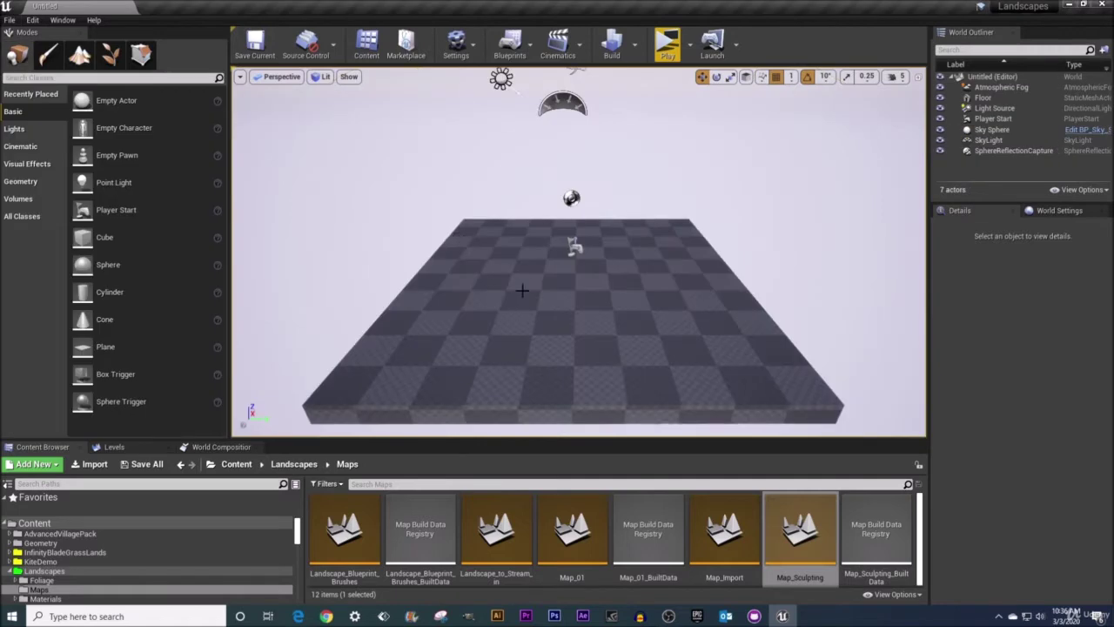
pyautogui.click(541, 335)
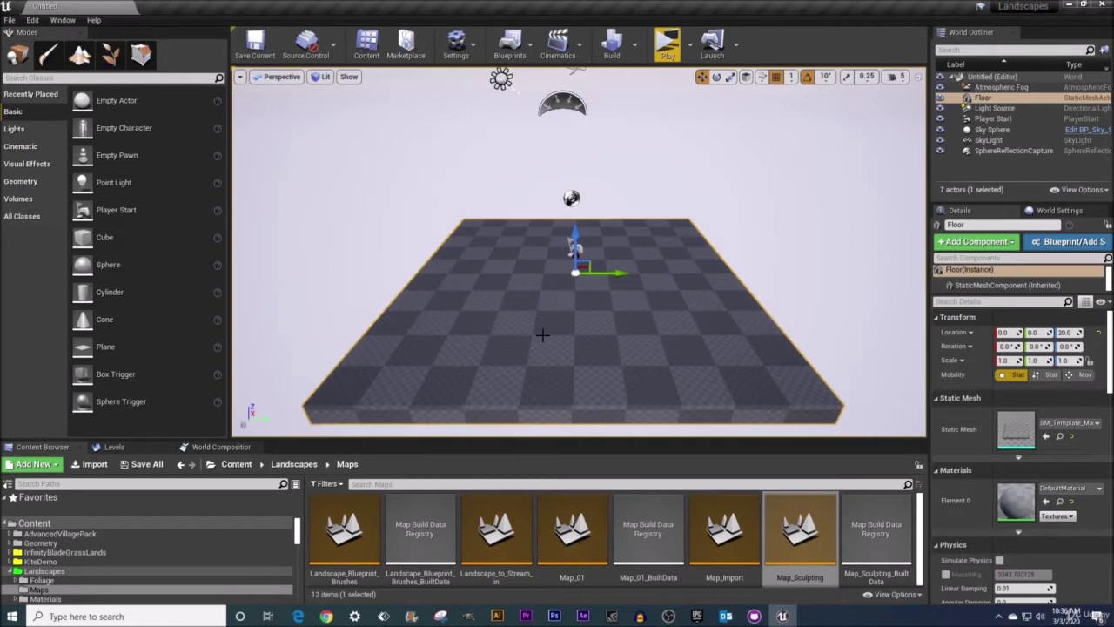
pyautogui.press('Delete')
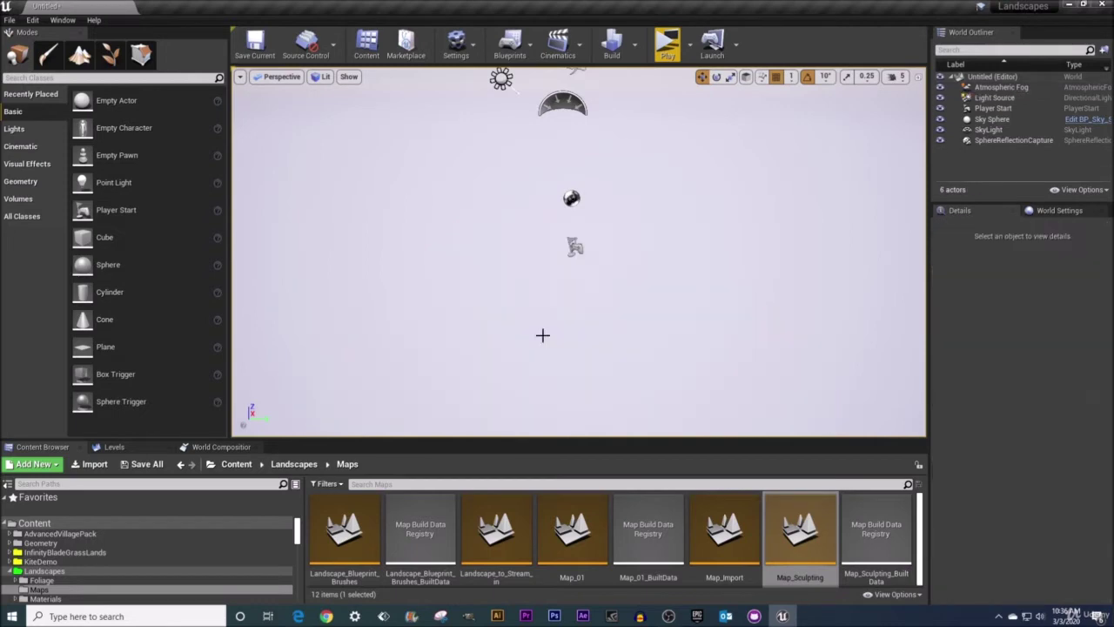
# Enter Landscape mode to preview an M_Ground_Grass landscape with 8x8 components of 63x63 quads.
pyautogui.click(79, 57)
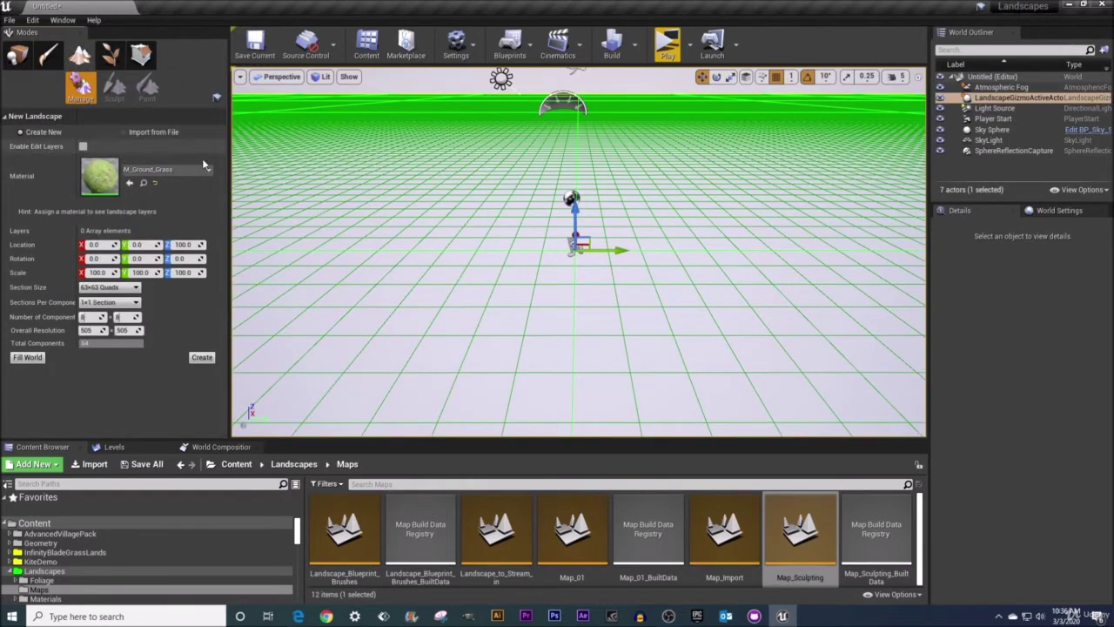
pyautogui.moveTo(440, 211)
pyautogui.mouseDown(button='right')
pyautogui.moveTo(523, 217)
pyautogui.moveTo(439, 222)
pyautogui.mouseUp(button='right')
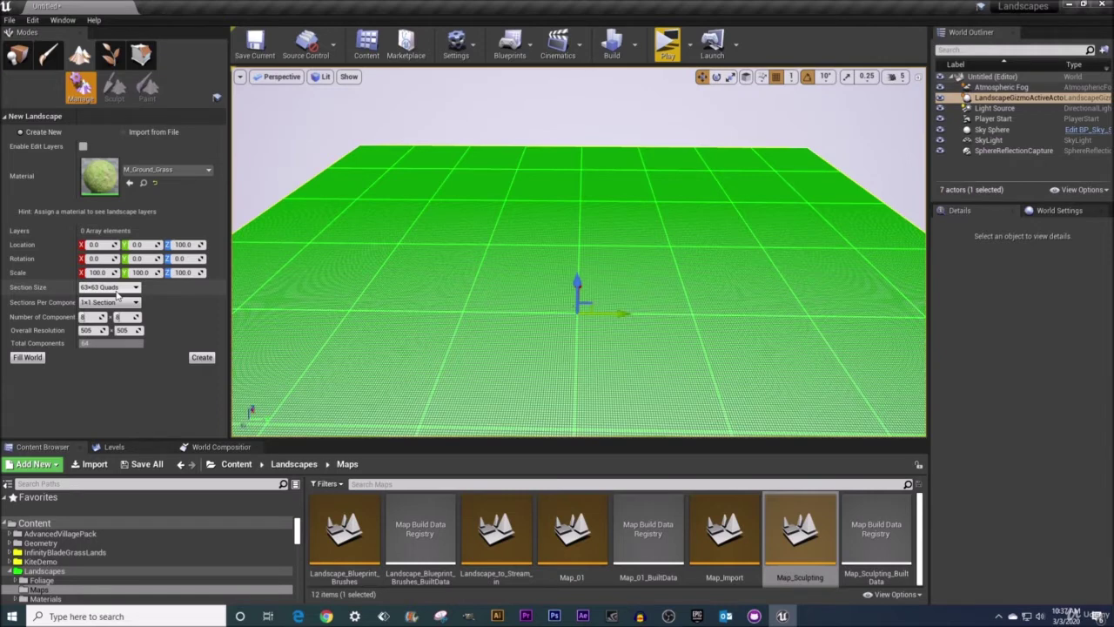
# Create the M_Ground_Grass landscape and save the level as ChangeComponentSize in Landscapes/Maps.
pyautogui.click(201, 356)
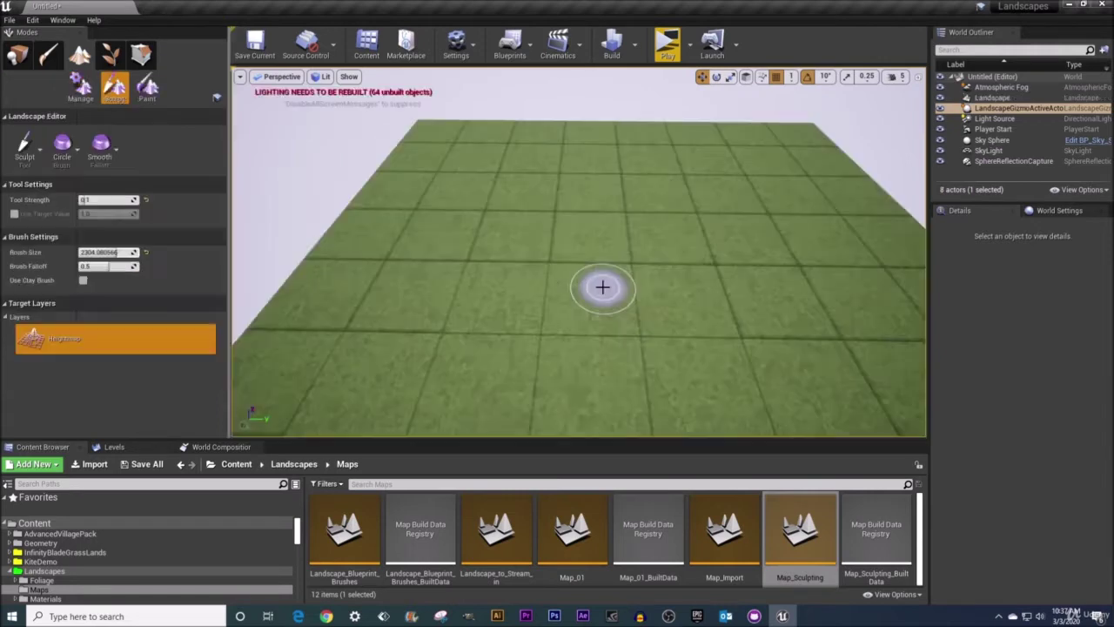
pyautogui.click(255, 52)
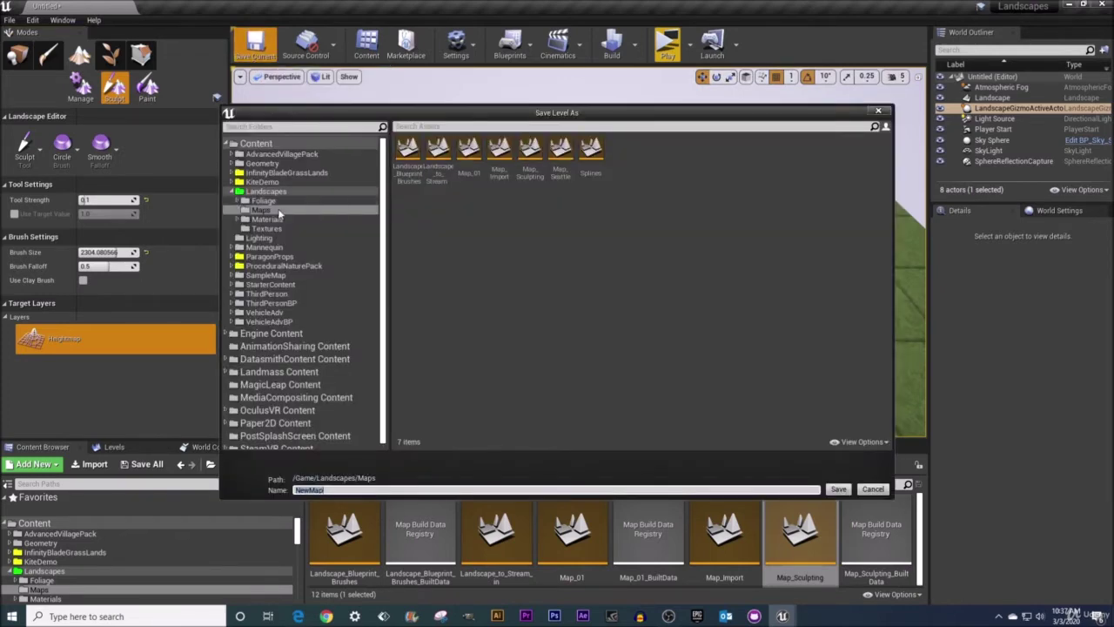
pyautogui.click(261, 210)
pyautogui.click(333, 490)
pyautogui.write('ChangeComponentsize')
pyautogui.click(839, 490)
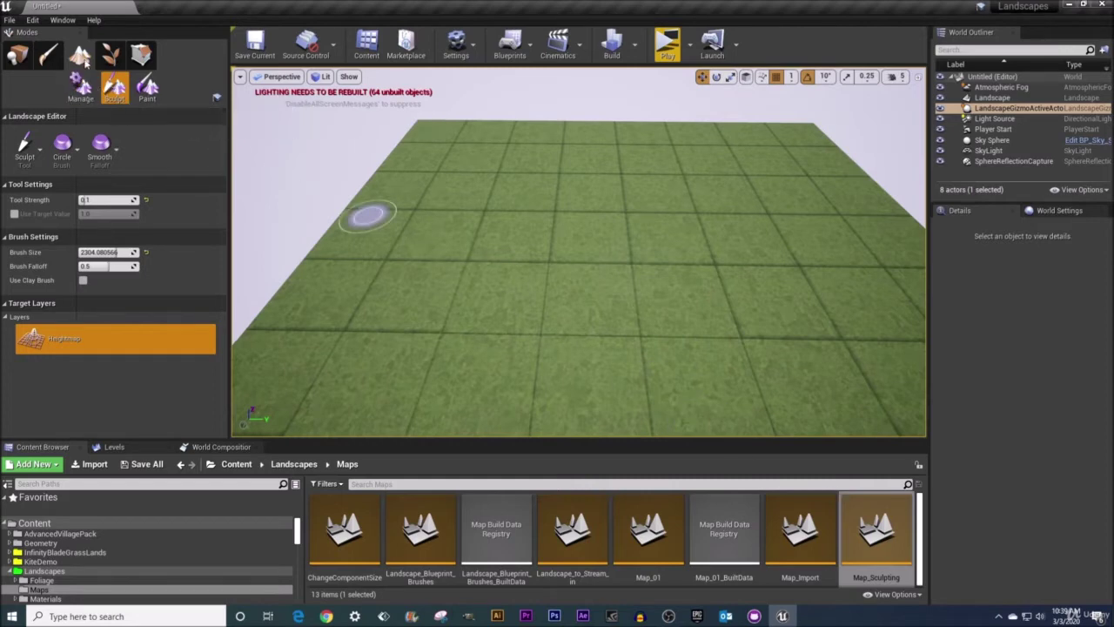
# Apply the Noise sculpt tool at brush size 70000 (clamped to 65536) across the whole landscape.
pyautogui.click(39, 156)
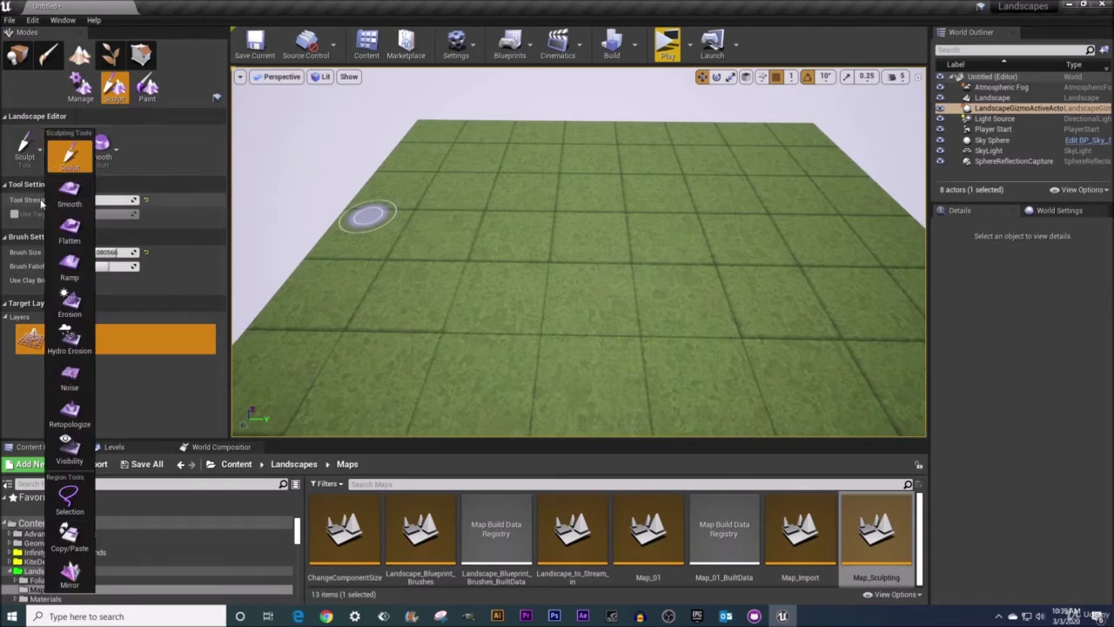
pyautogui.click(71, 379)
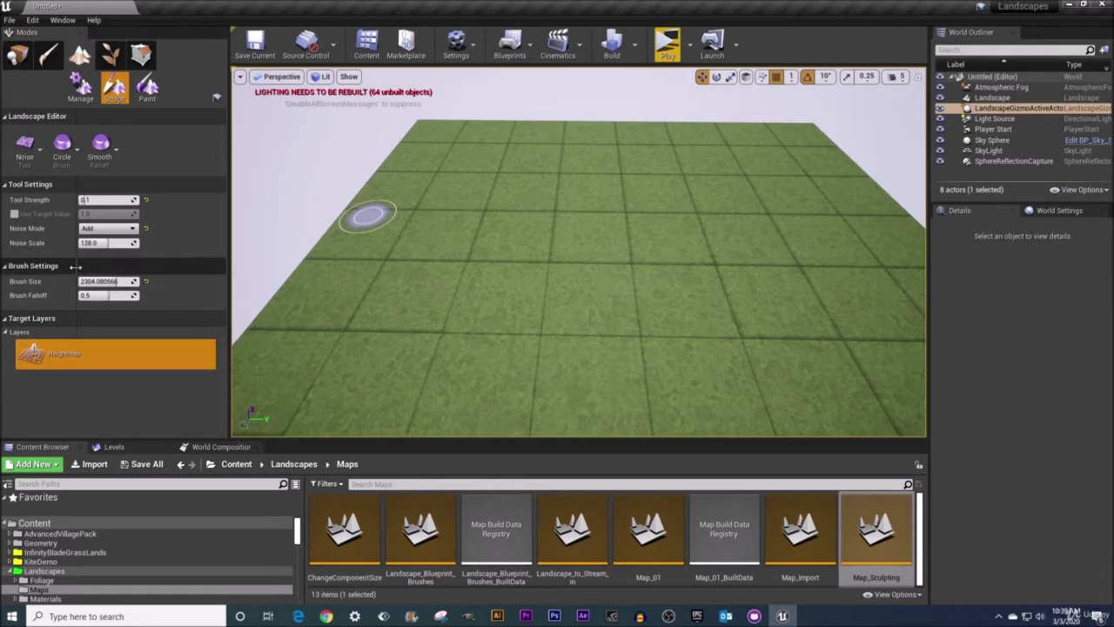
pyautogui.click(117, 281)
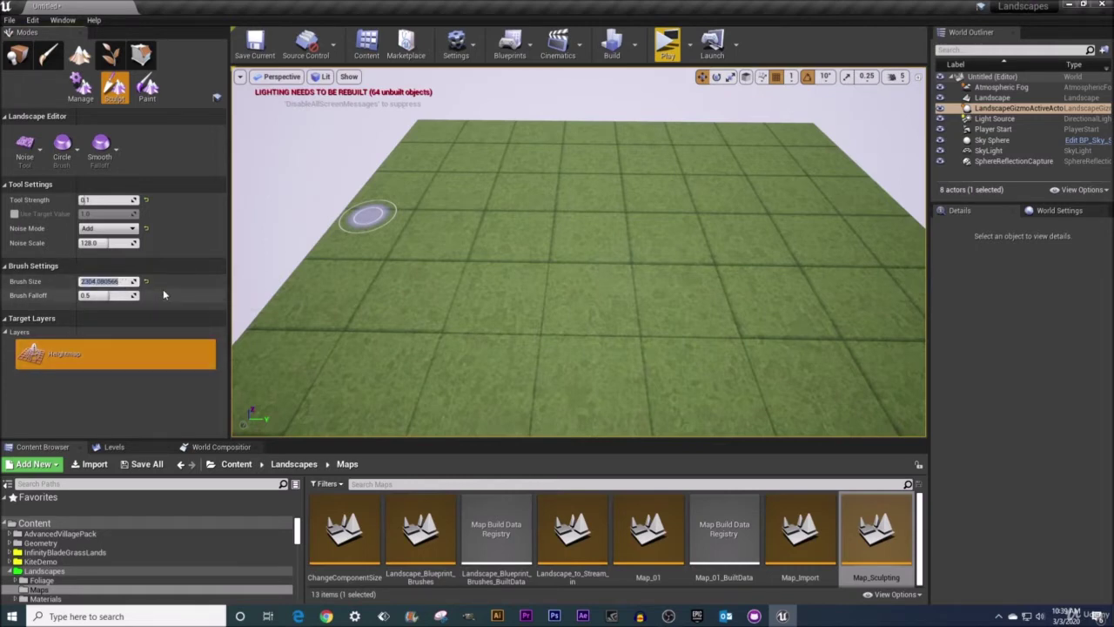
pyautogui.write('70000')
pyautogui.press('Return')
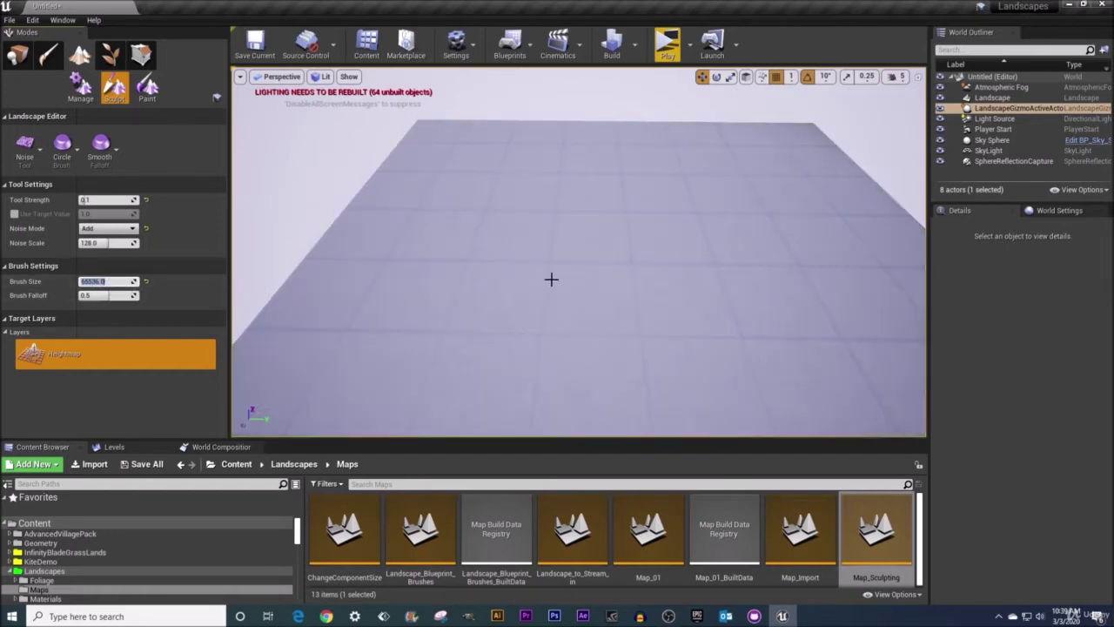
pyautogui.moveTo(658, 259); pyautogui.dragTo(666, 252)
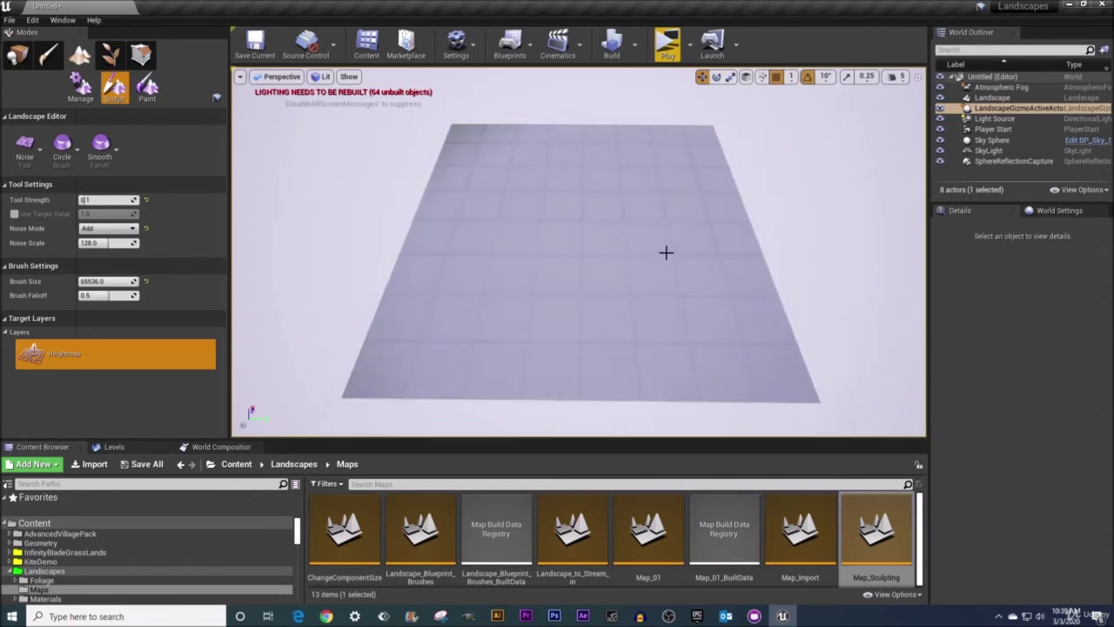
pyautogui.click(581, 220)
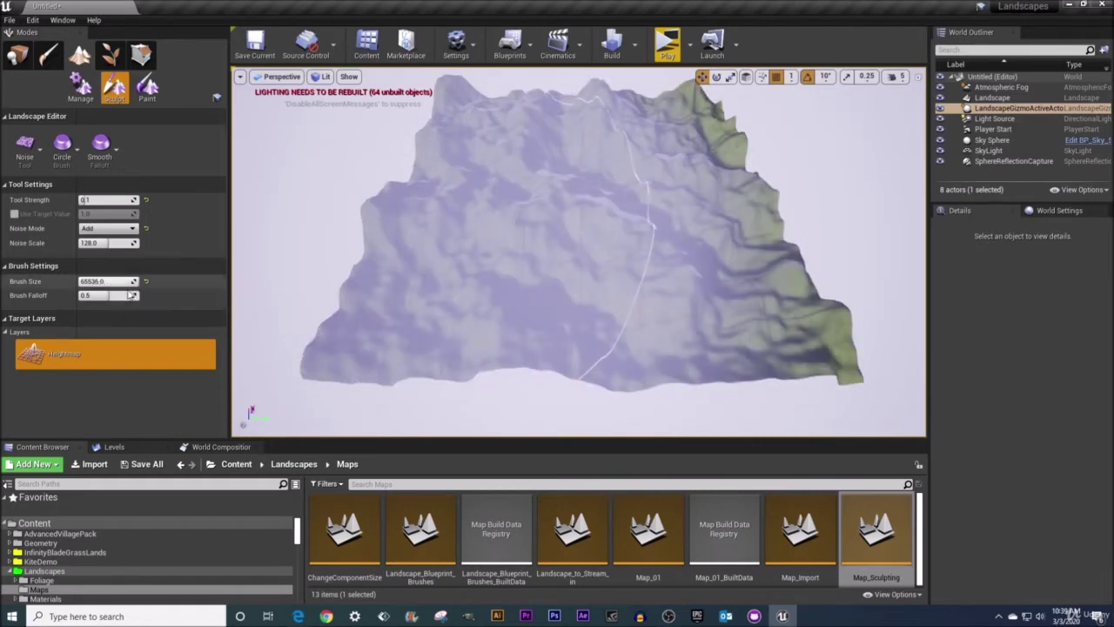
# Shrink the brush to about 2512 and drop the raised Player Start onto the landscape surface.
pyautogui.moveTo(106, 281); pyautogui.dragTo(87, 281)
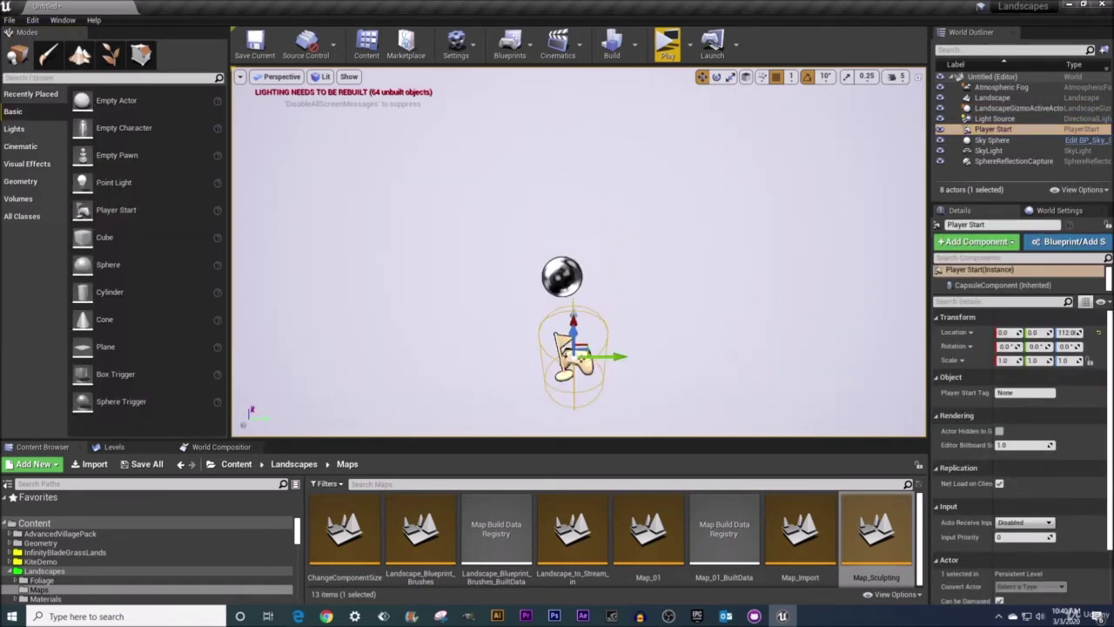
pyautogui.moveTo(590, 164); pyautogui.dragTo(590, 261)
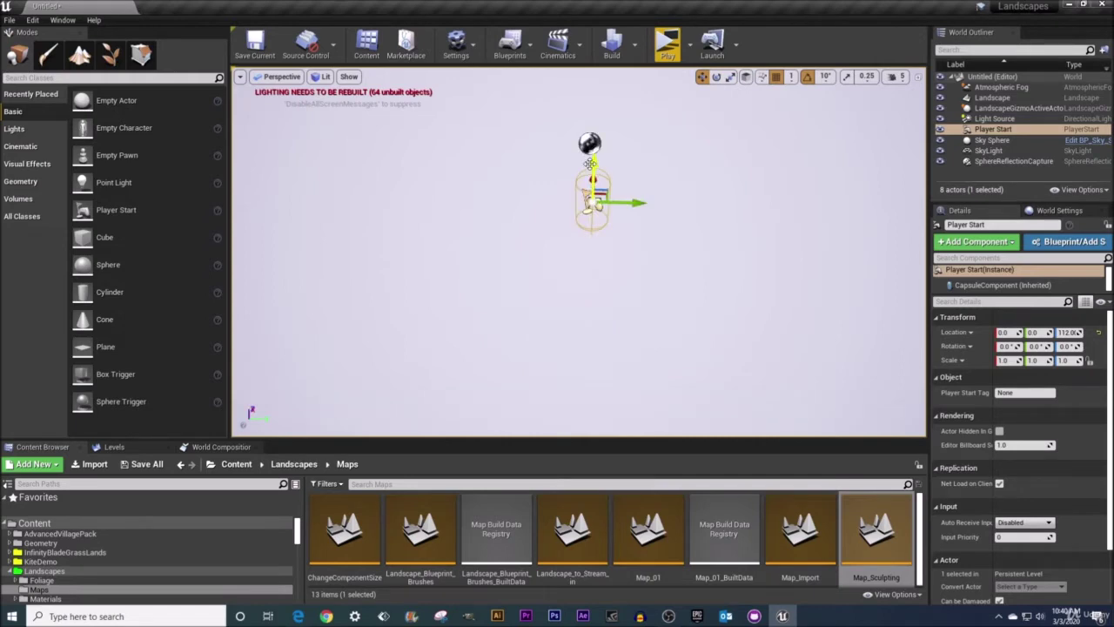
pyautogui.keyDown('shift'); pyautogui.moveTo(590, 164); pyautogui.dragTo(590, 122); pyautogui.keyUp('shift')
pyautogui.moveTo(592, 164)
pyautogui.keyDown('shift'); pyautogui.mouseDown()
pyautogui.moveTo(592, 131)
pyautogui.moveTo(592, 160)
pyautogui.mouseUp(); pyautogui.keyUp('shift')
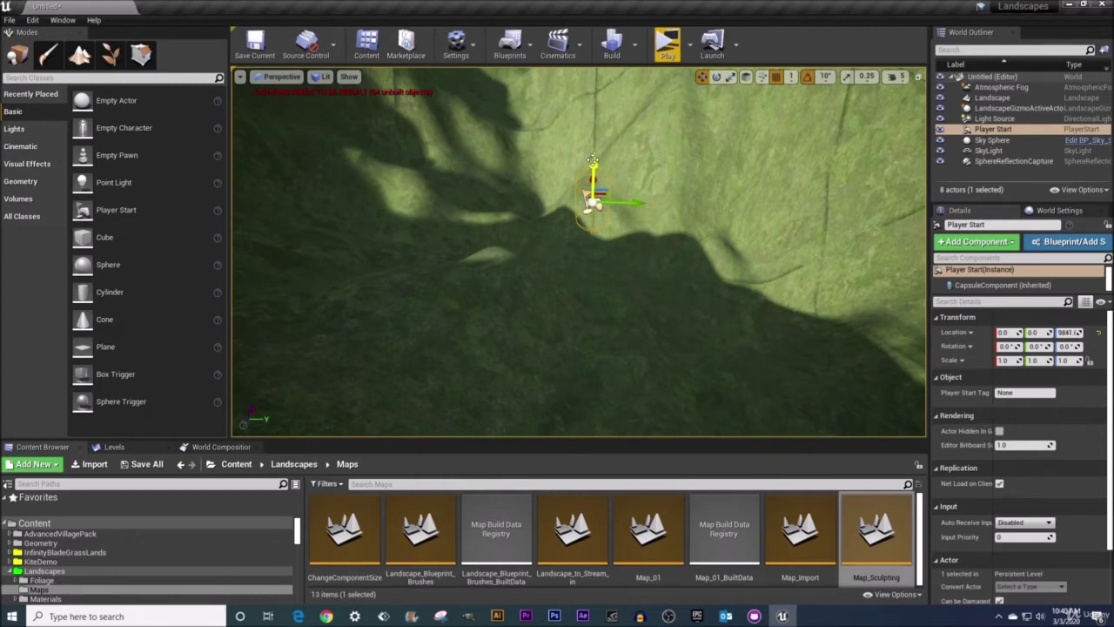
pyautogui.press('End')
# Frame the Player Start toward the green hills and launch a Play in New Window test.
pyautogui.press('f')
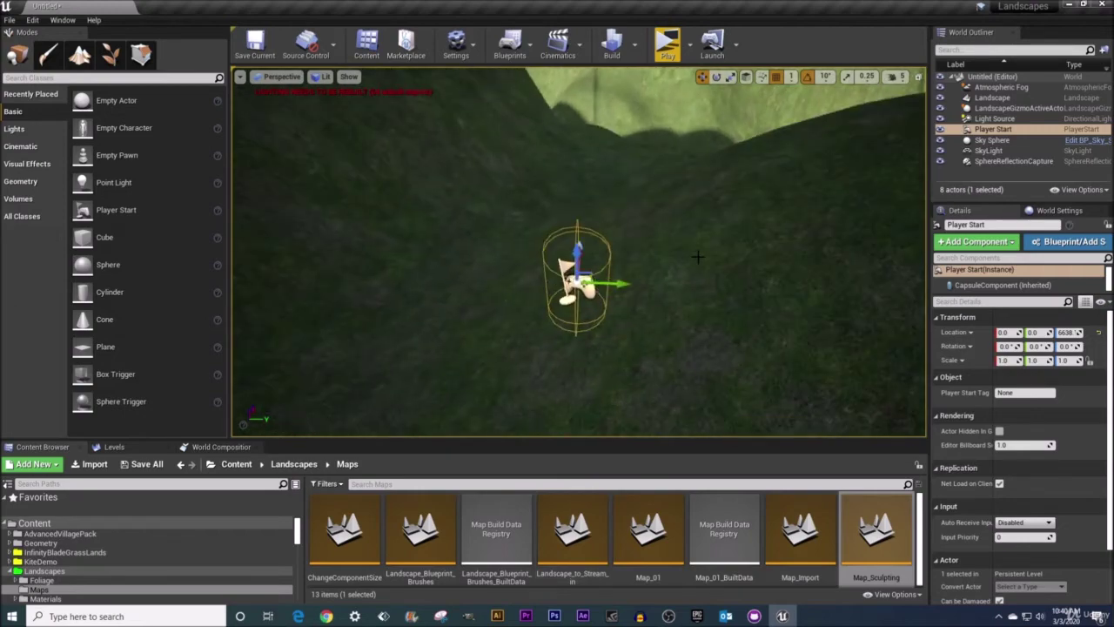
pyautogui.moveTo(690, 252); pyautogui.dragTo(682, 209, button='right')
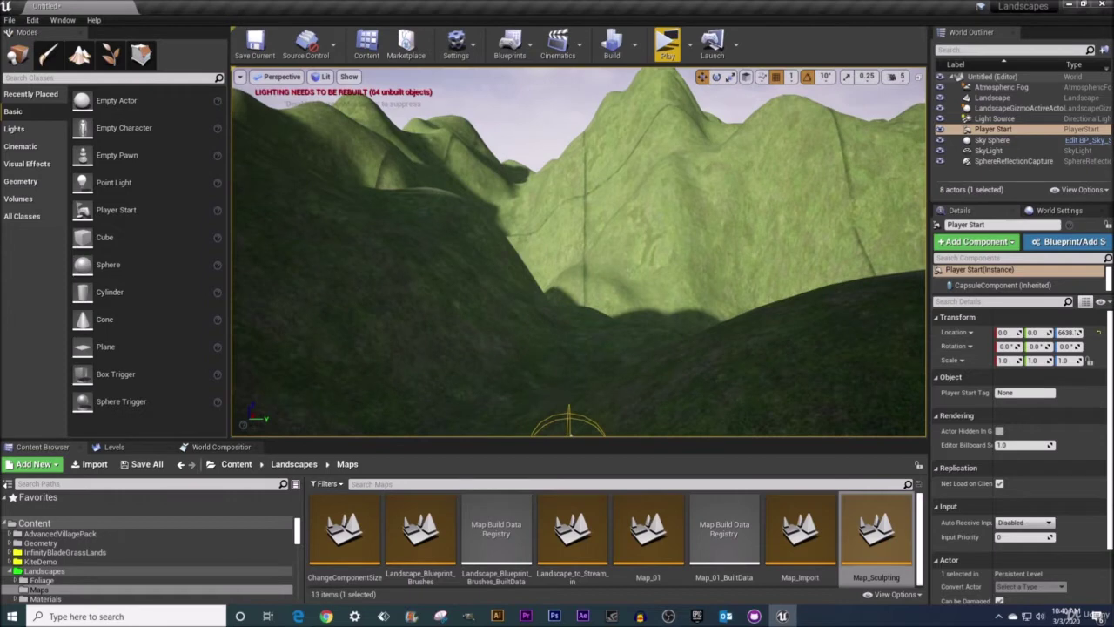
pyautogui.click(667, 48)
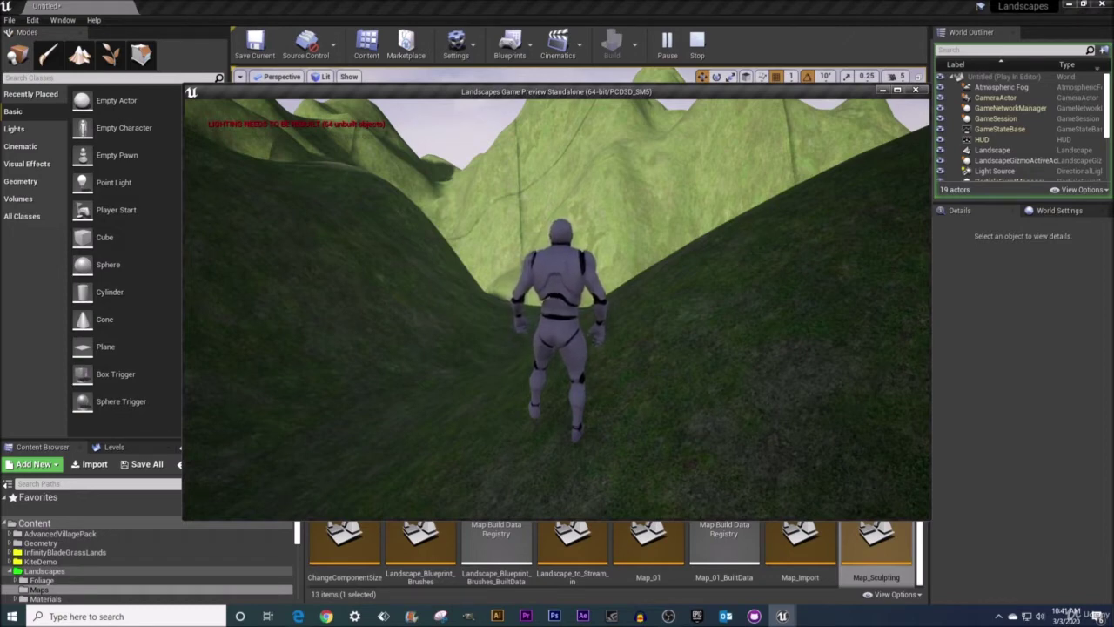
# Show the frame rate with the 'stat fps' console command and switch the preview to fullscreen.
pyautogui.press('`')
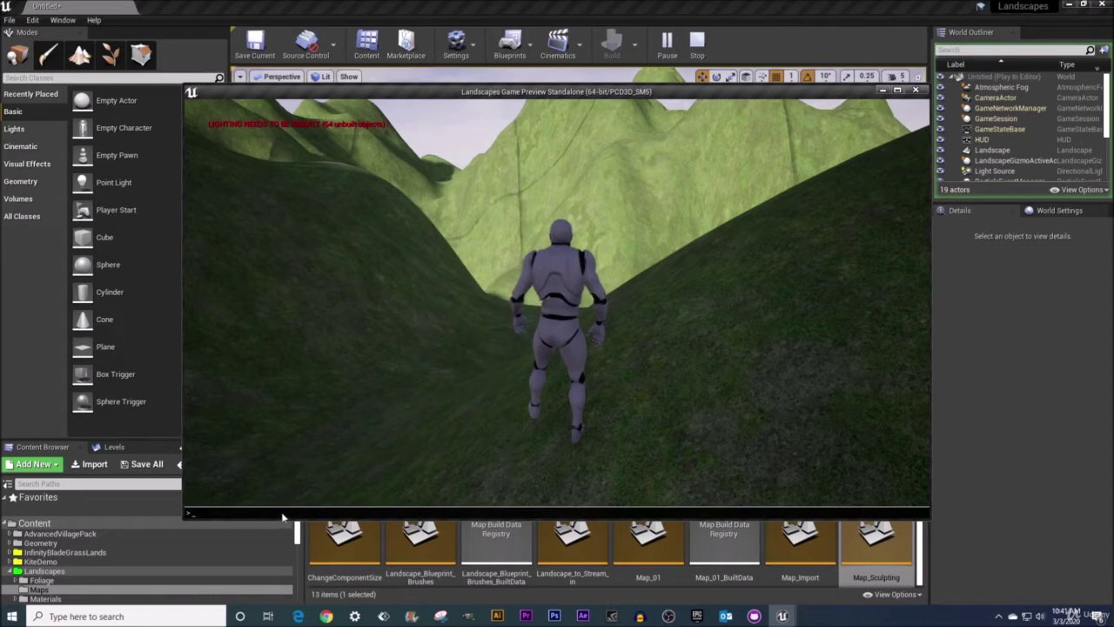
pyautogui.write('s')
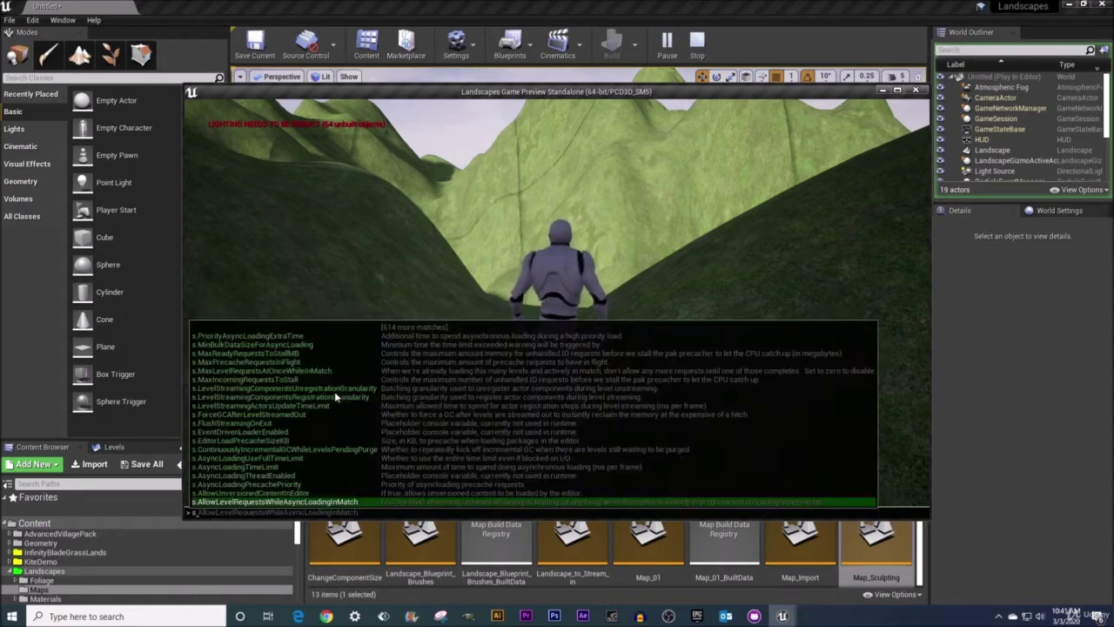
pyautogui.write('tat fps')
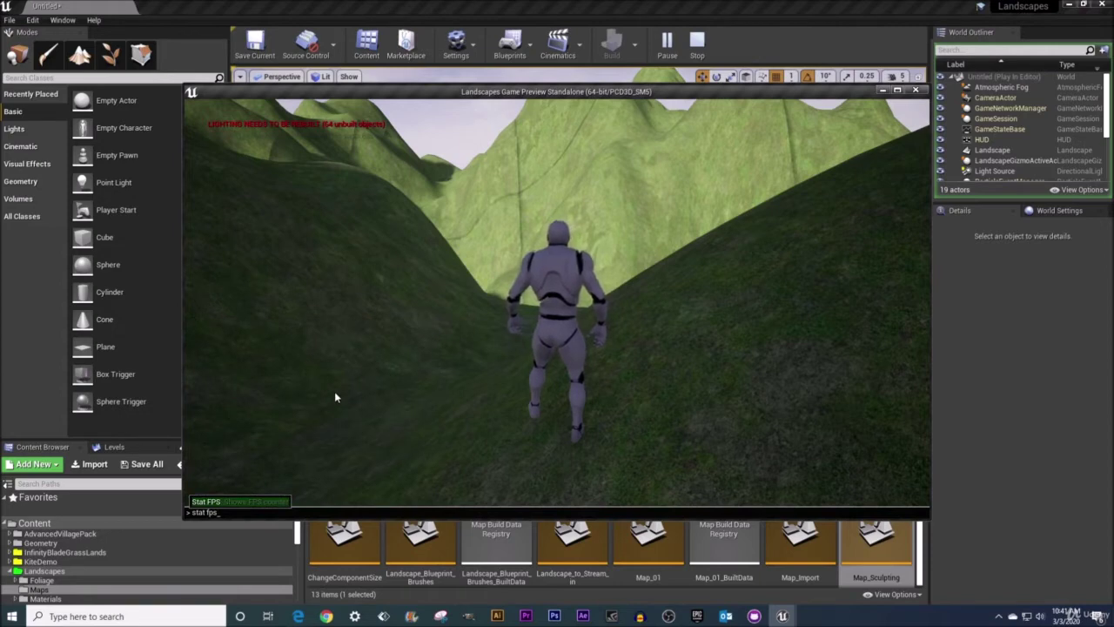
pyautogui.press('Return')
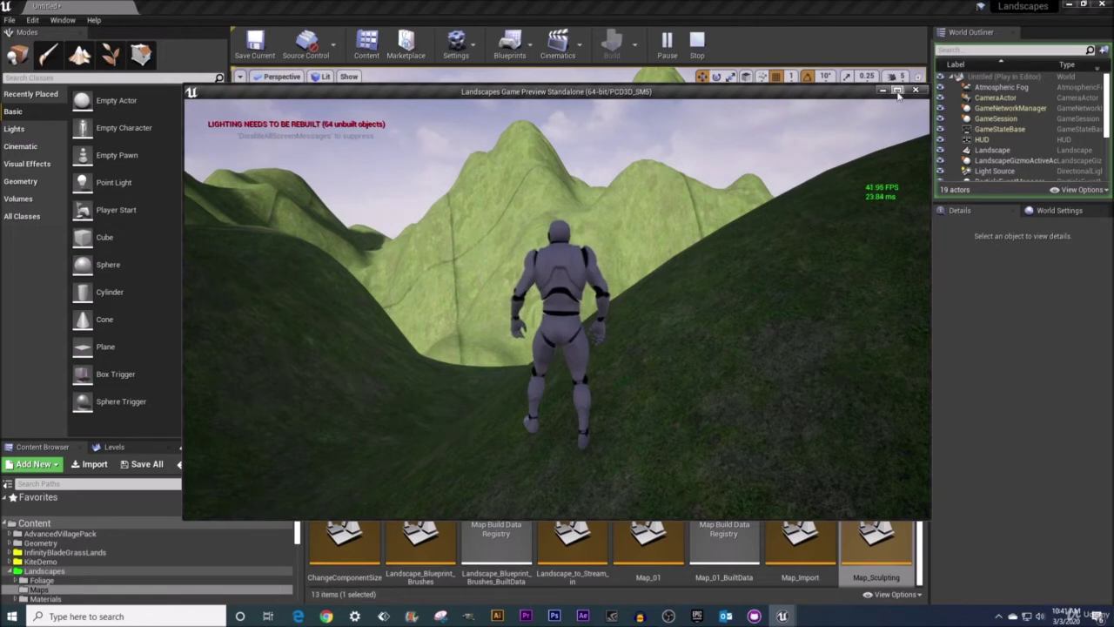
pyautogui.hotkey('alt', 'Return')
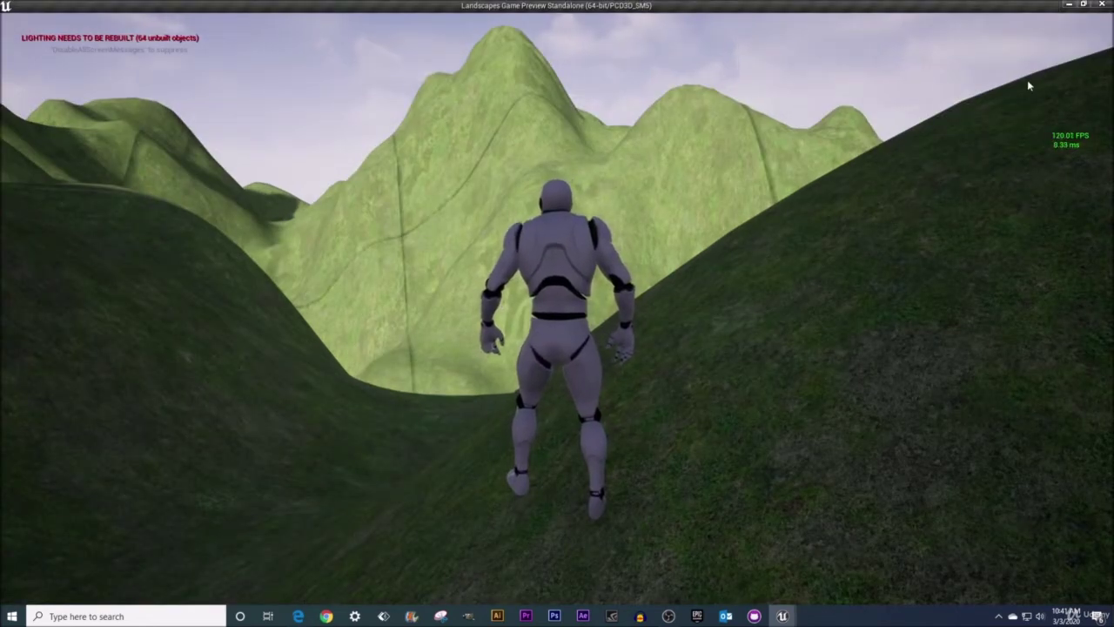
# Restore, reposition and re-maximize the game preview window.
pyautogui.click(1083, 4)
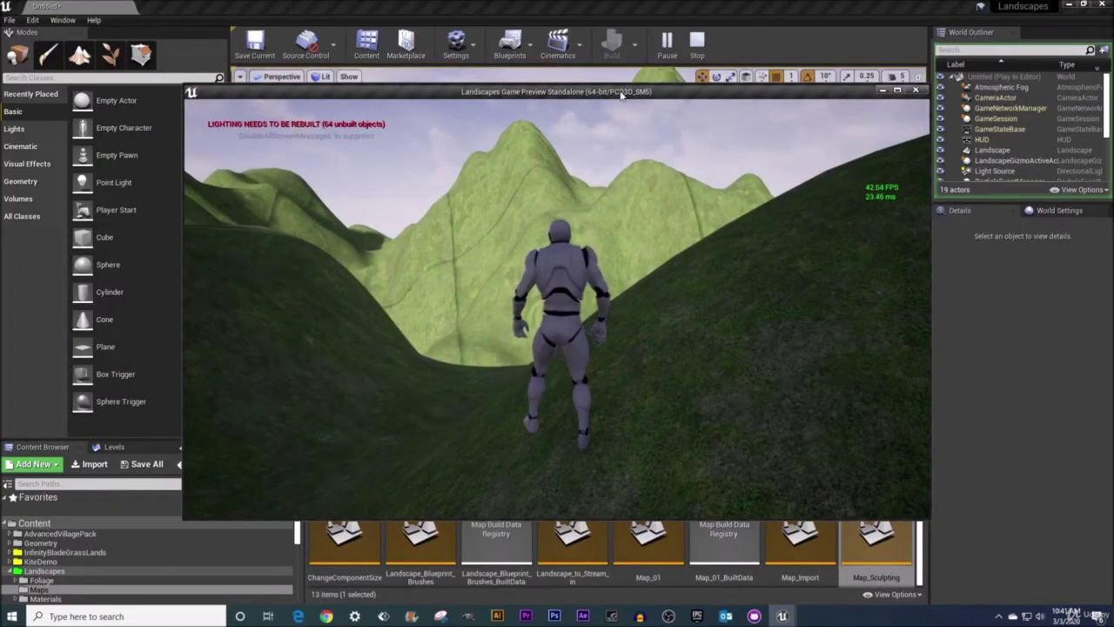
pyautogui.moveTo(626, 90); pyautogui.dragTo(611, 148)
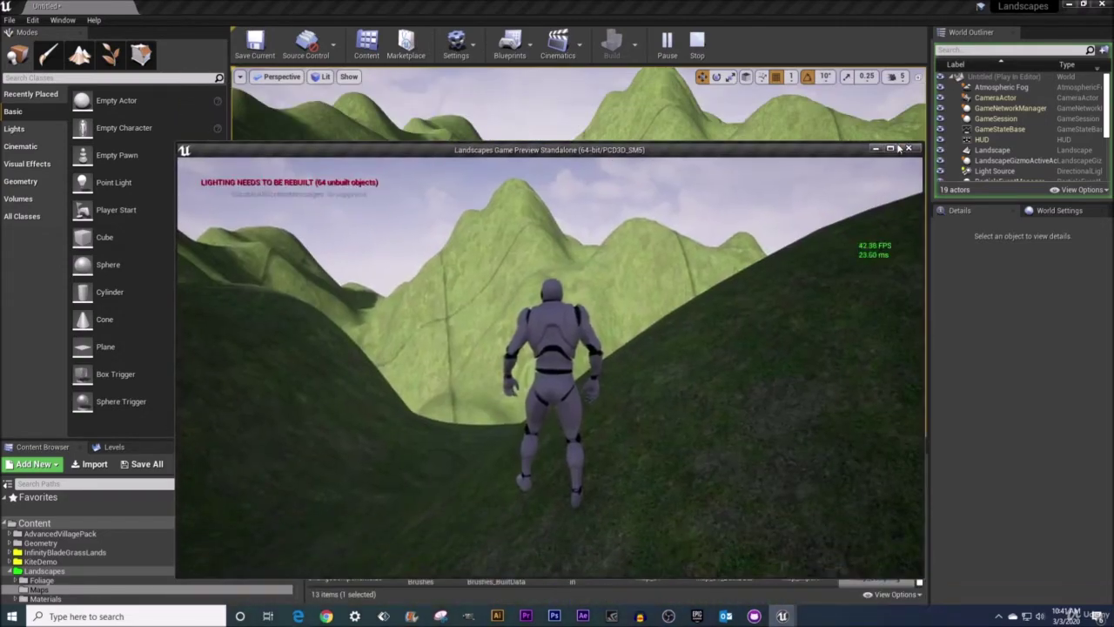
pyautogui.click(889, 148)
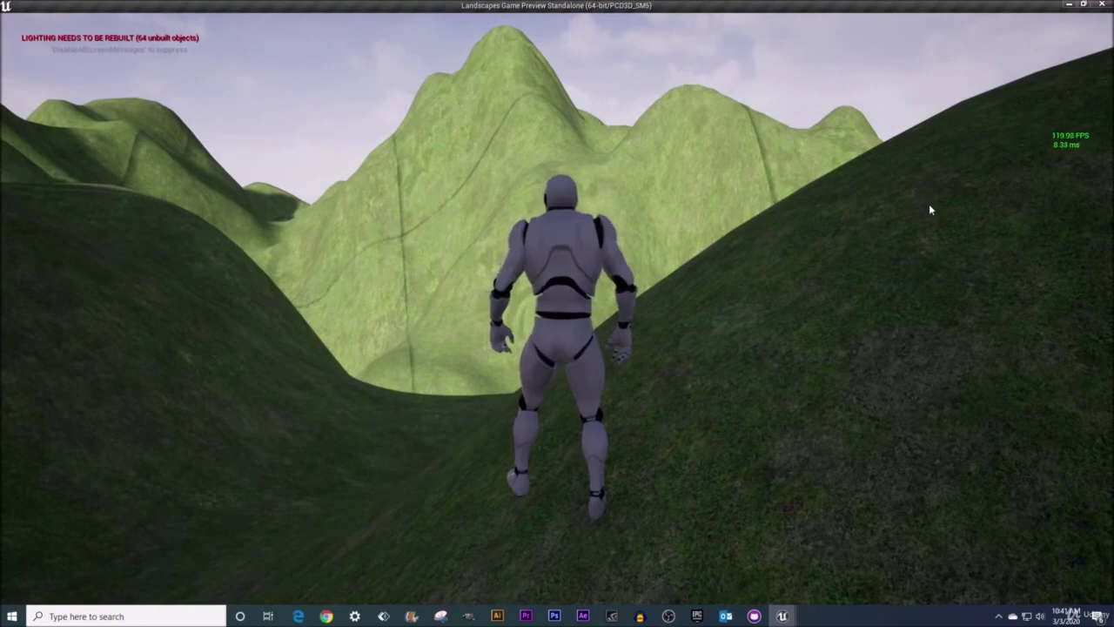
# Run the character over the hills with W, S and D, then end the preview with Esc.
pyautogui.click(1031, 230)
pyautogui.press('w')
pyautogui.press('s')
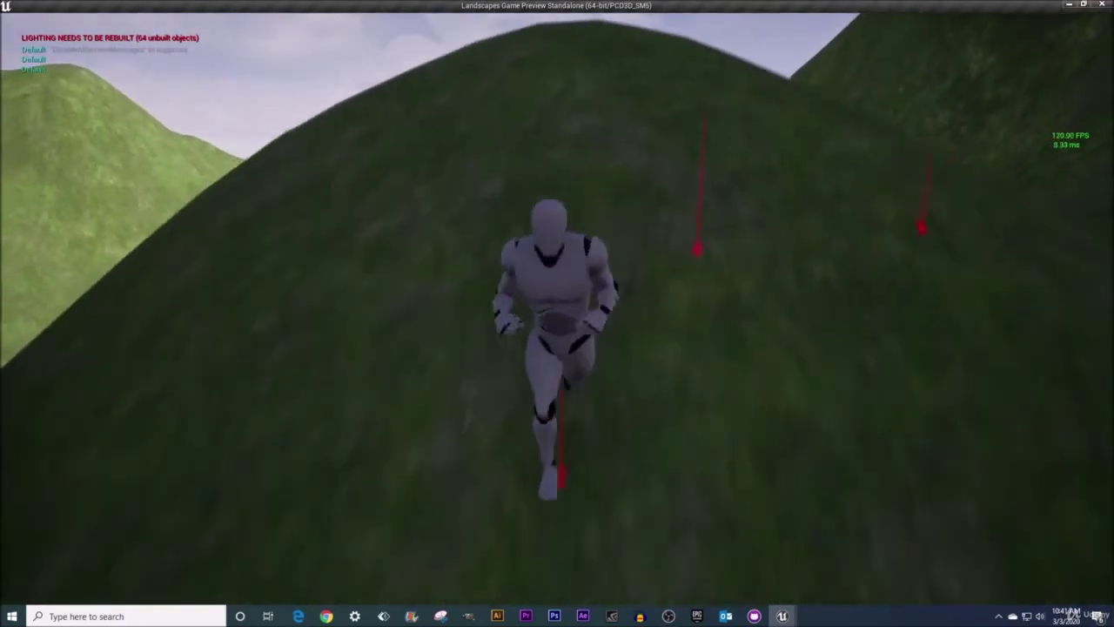
pyautogui.press('d')
pyautogui.press('w')
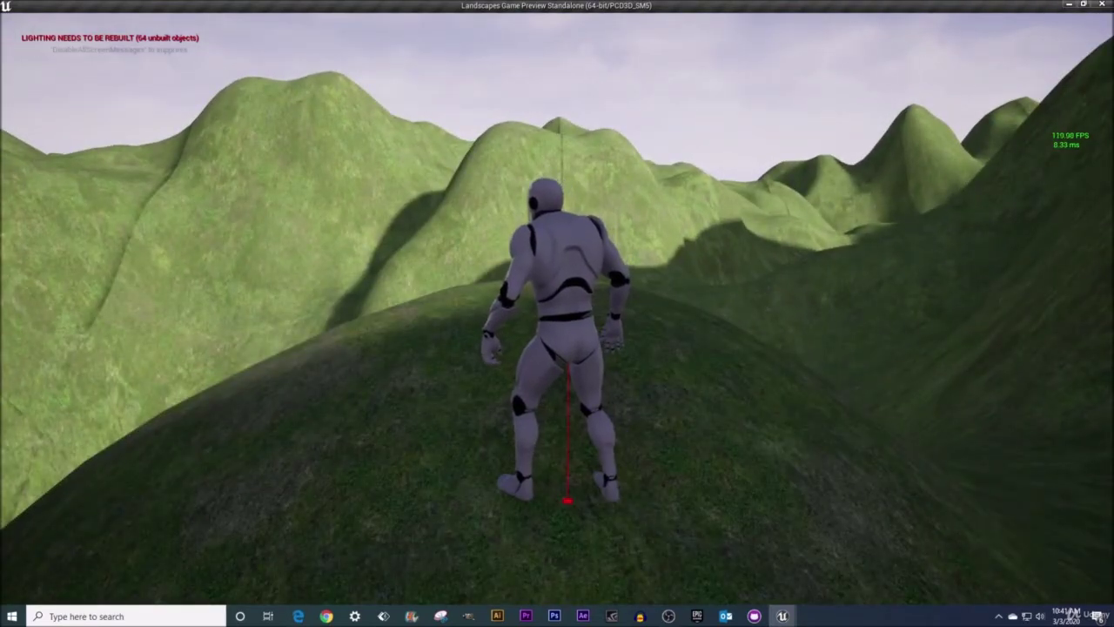
pyautogui.press('Escape')
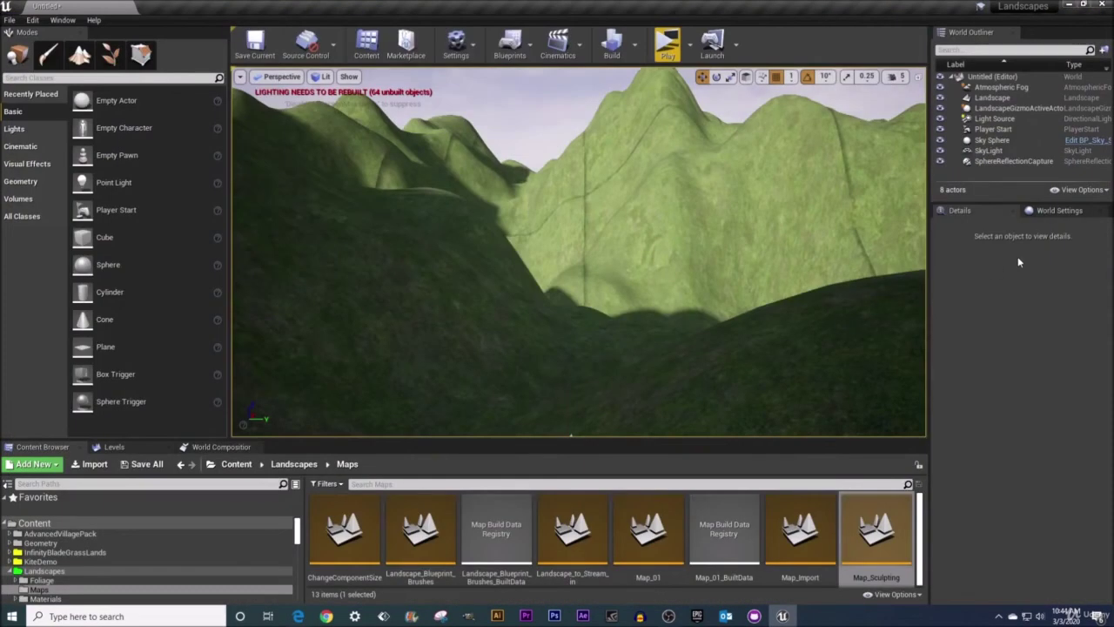
# Open Manage > Change Component Size showing 63x63 quads, 1x1 section and 8x8 components, then switch to the notes document.
pyautogui.click(79, 56)
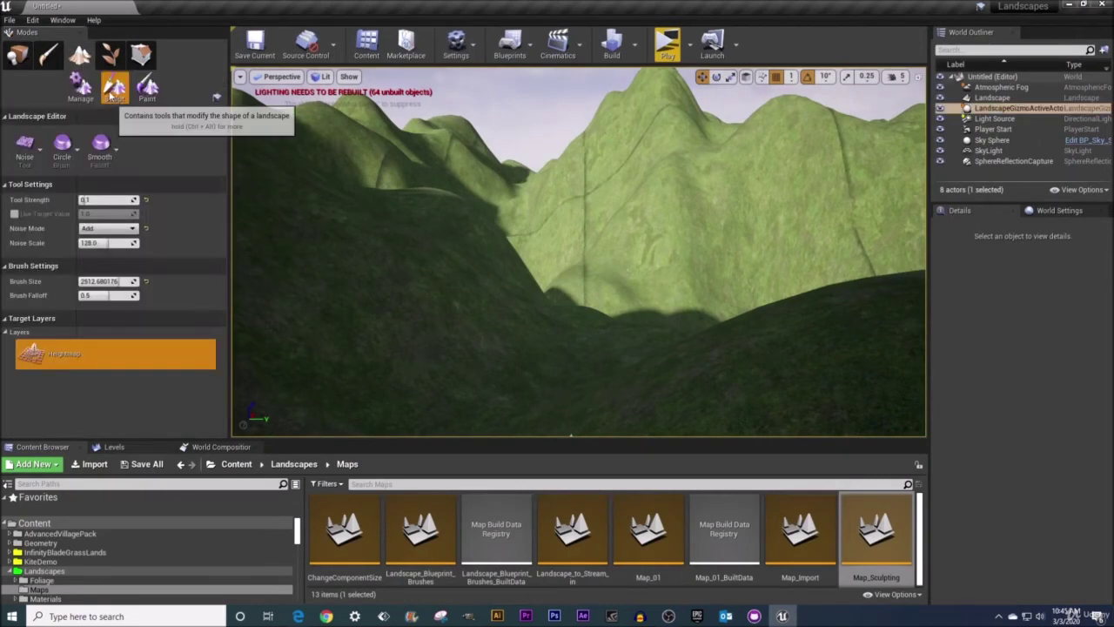
pyautogui.click(80, 98)
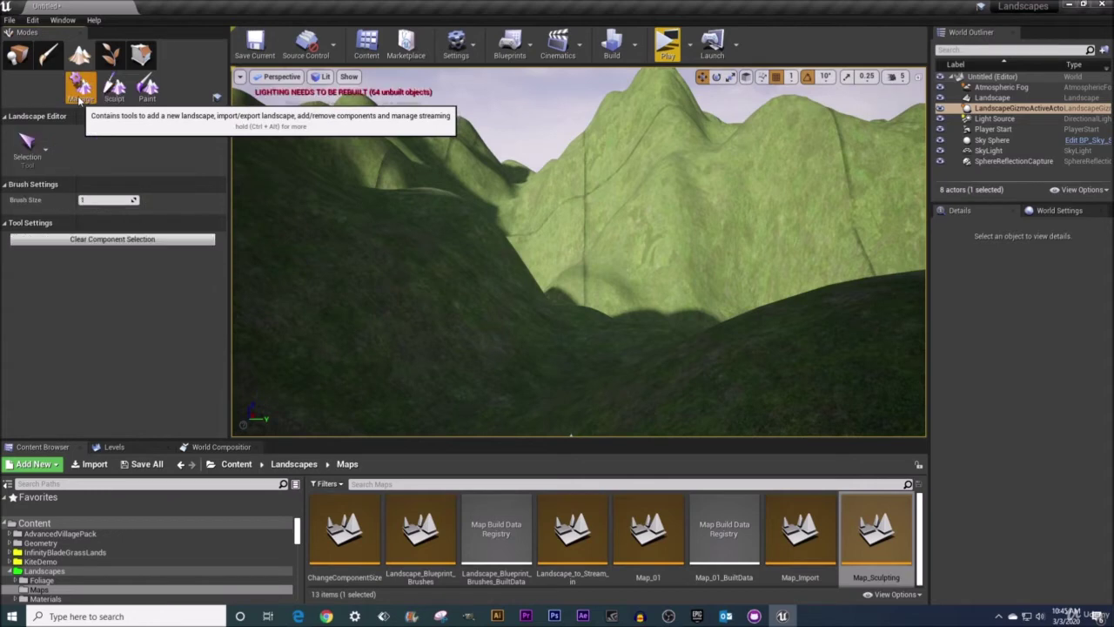
pyautogui.click(47, 165)
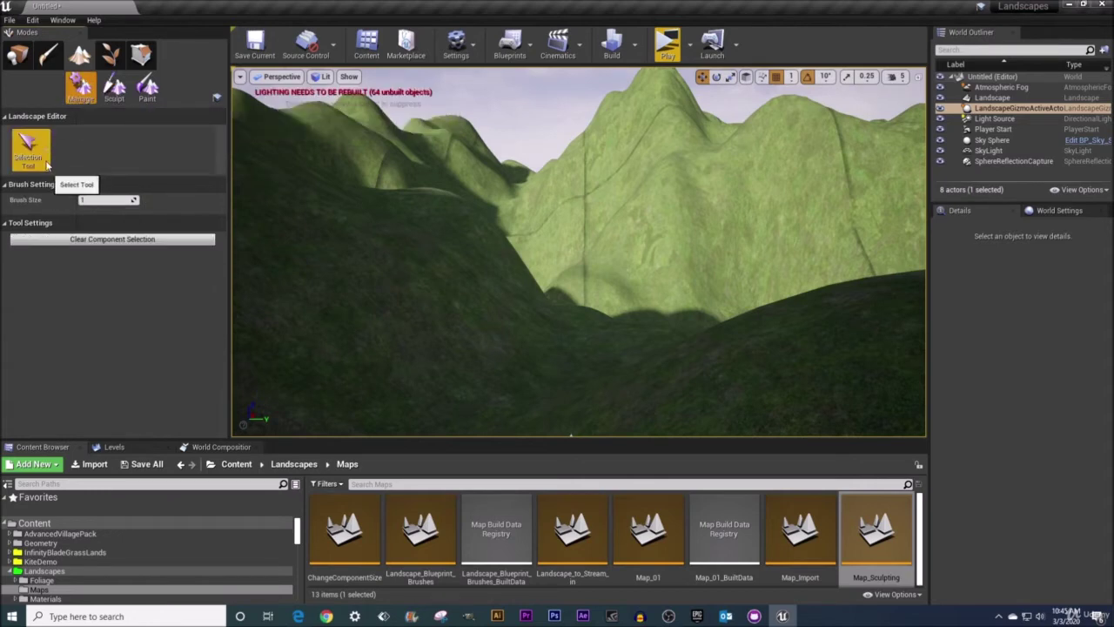
pyautogui.click(47, 164)
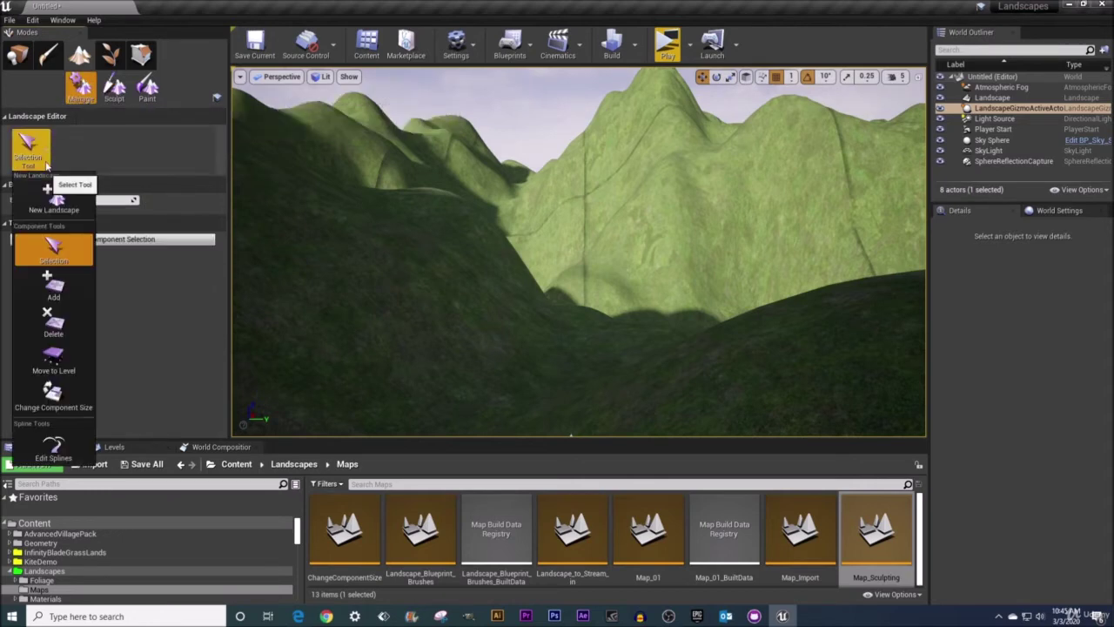
pyautogui.click(68, 402)
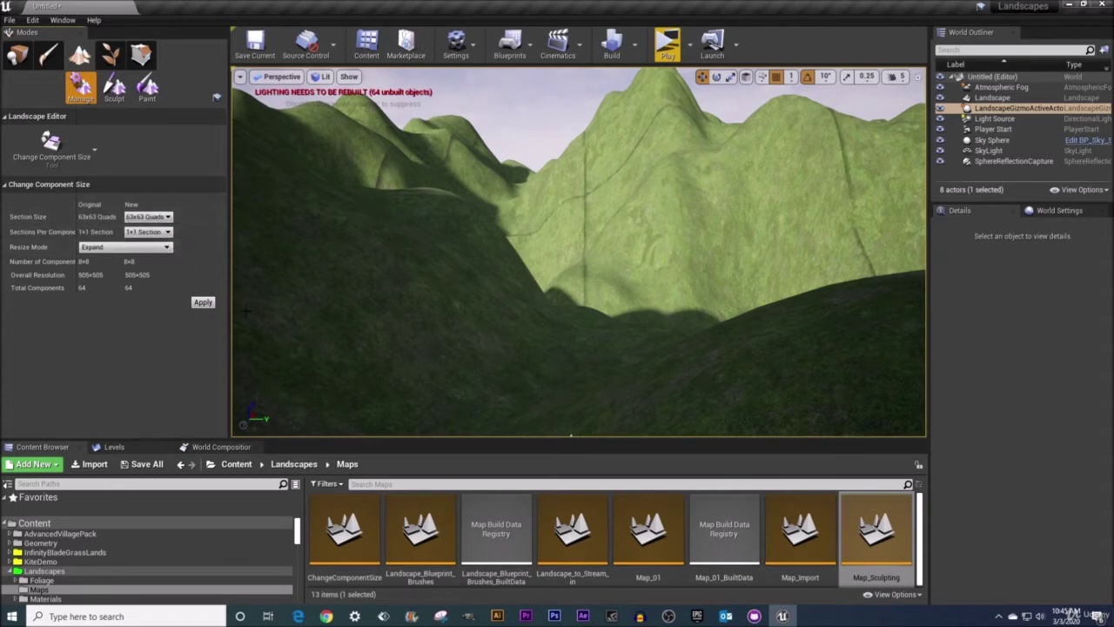
pyautogui.click(299, 617)
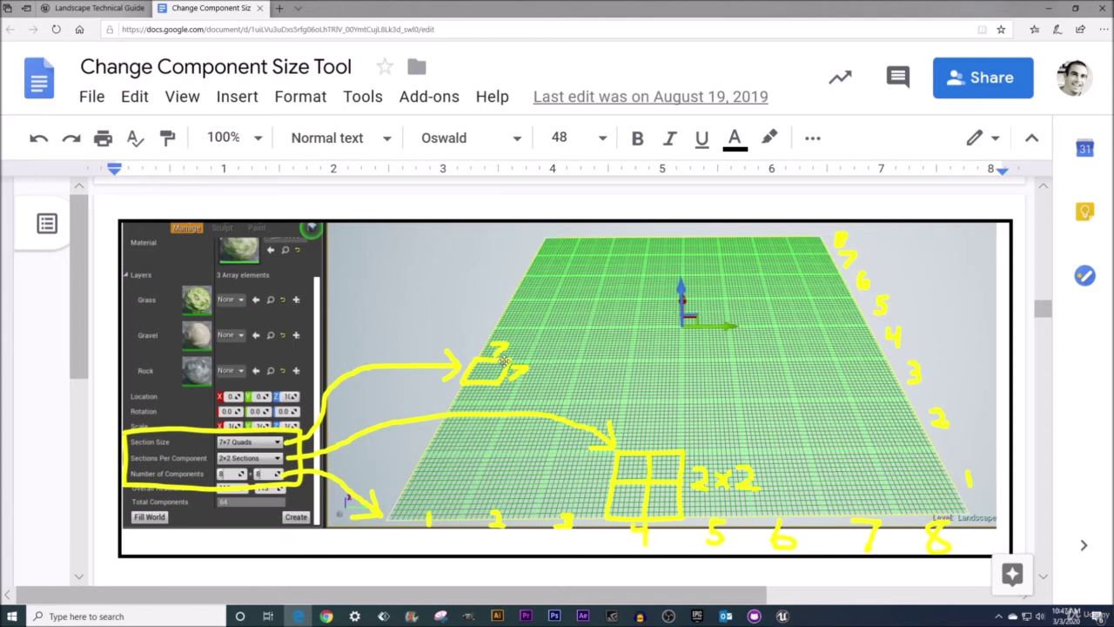
# Open the Landscape Technical Guide tab at its Landscape Components section.
pyautogui.click(78, 12)
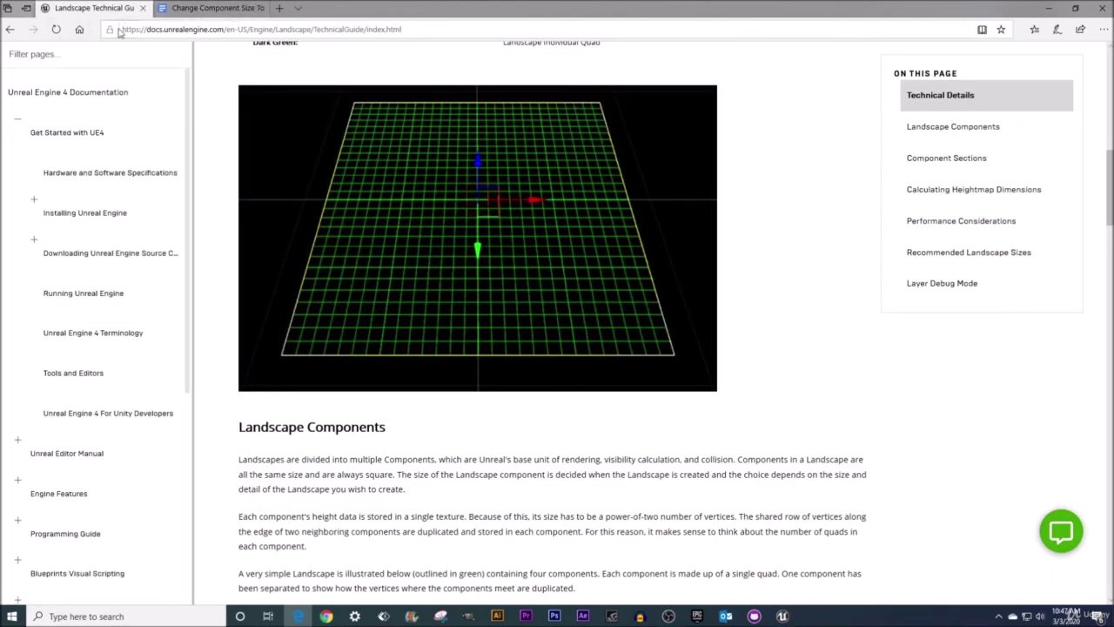
pyautogui.click(375, 29)
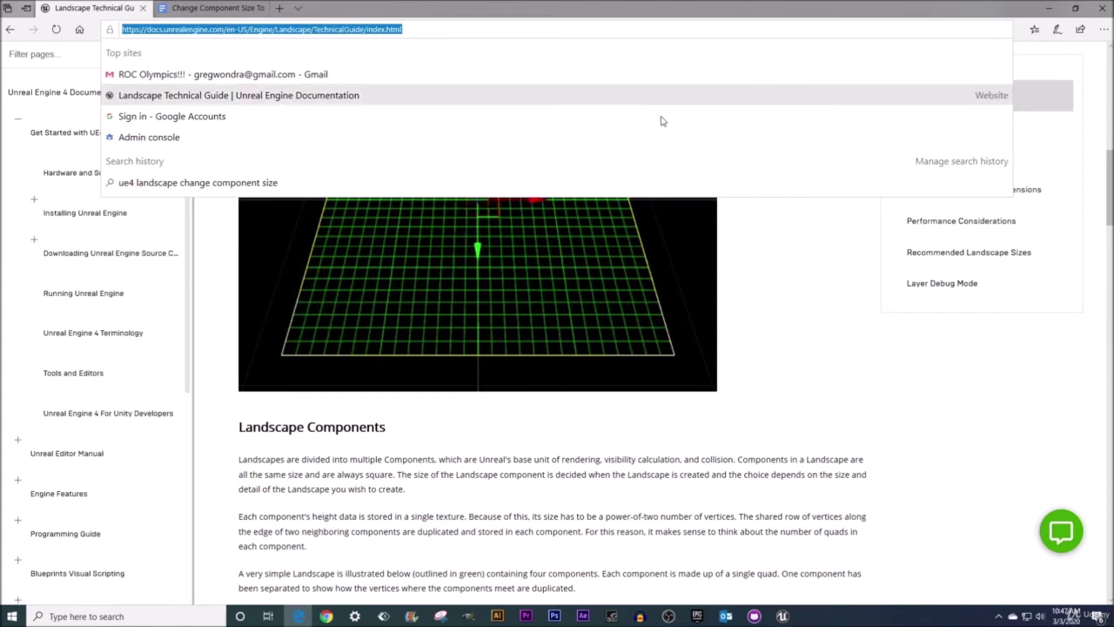
pyautogui.click(610, 500)
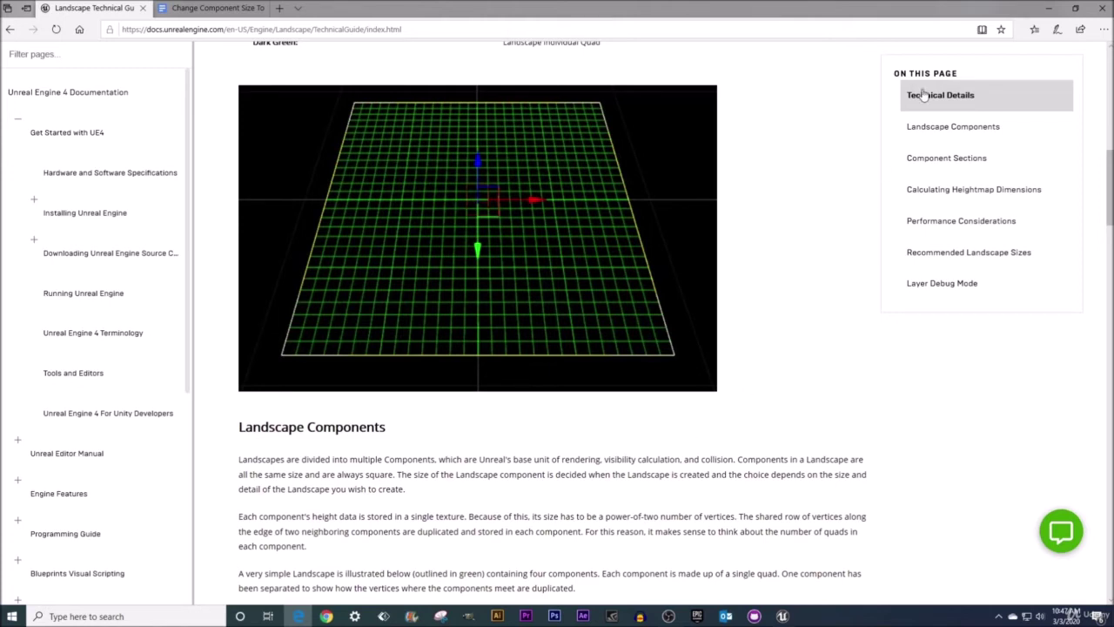
# Back in the editor, widen the Modes panel and compare the Resize Mode options, keeping Expand.
pyautogui.click(1048, 10)
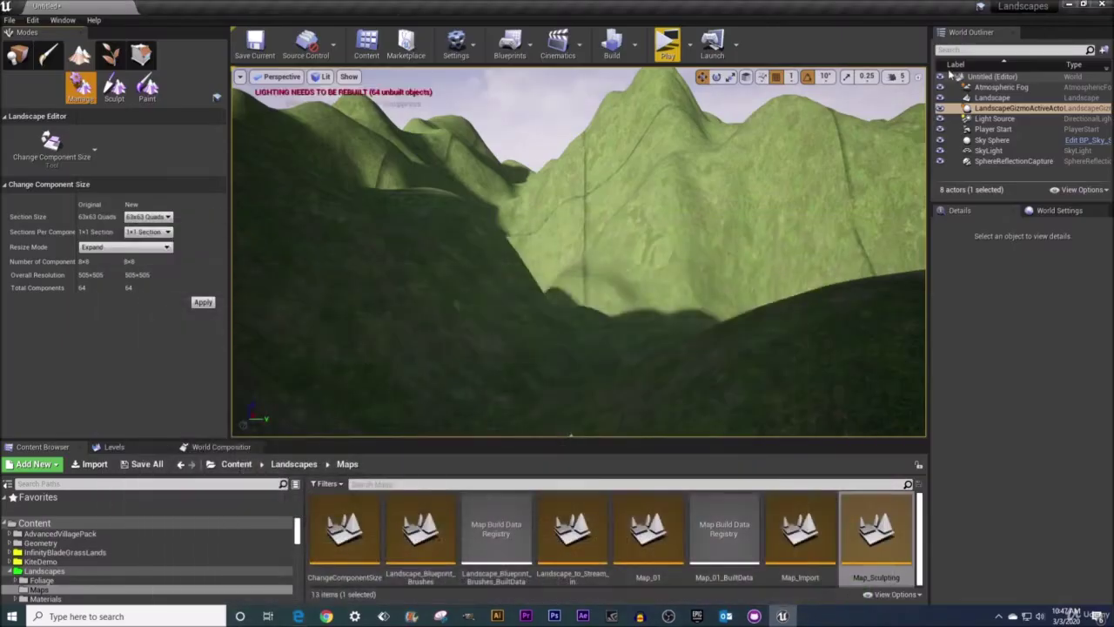
pyautogui.moveTo(229, 313); pyautogui.dragTo(272, 315)
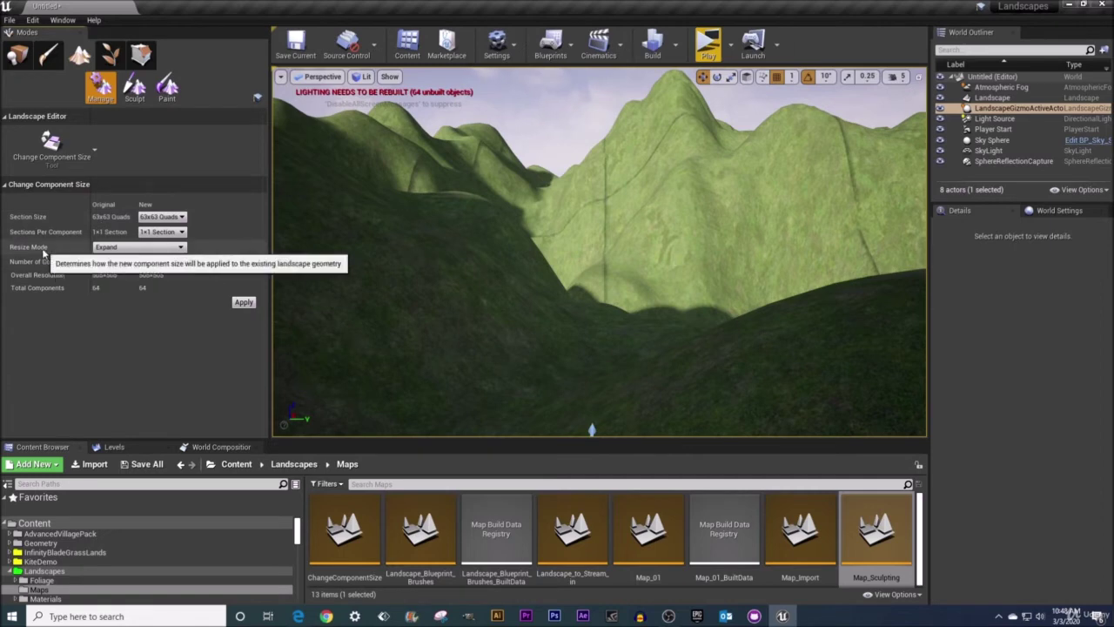
pyautogui.click(153, 250)
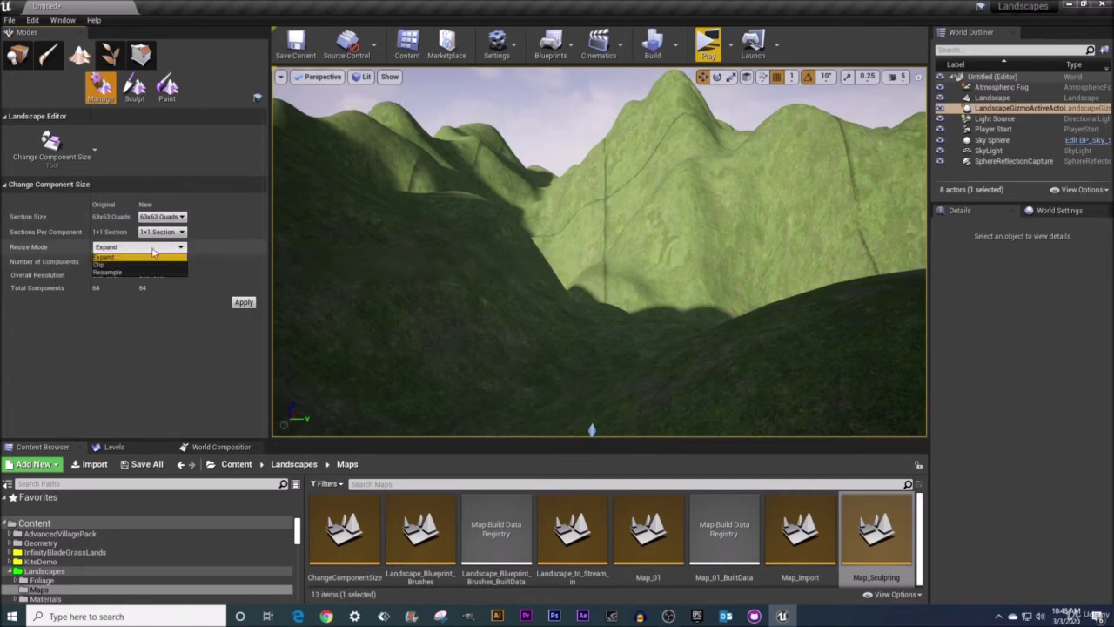
pyautogui.click(138, 304)
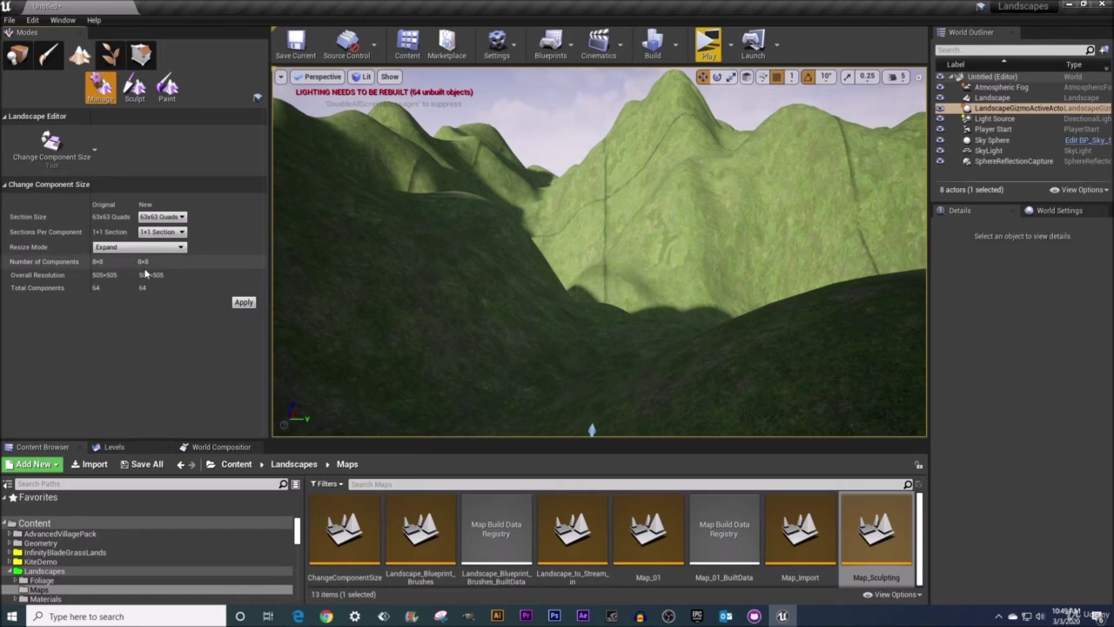
pyautogui.click(127, 247)
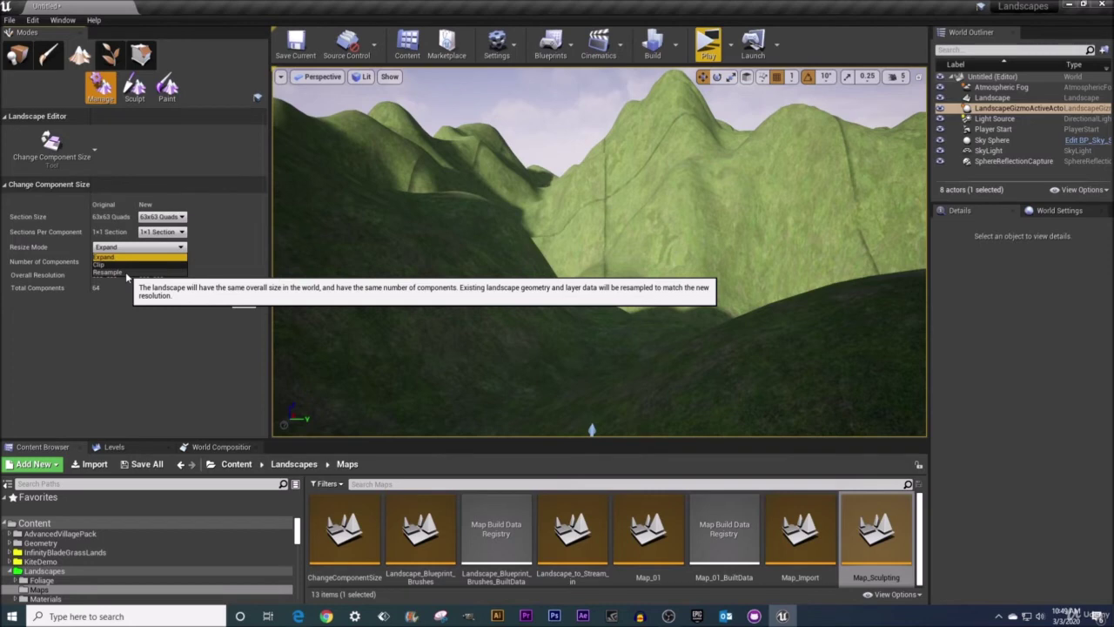
pyautogui.click(111, 331)
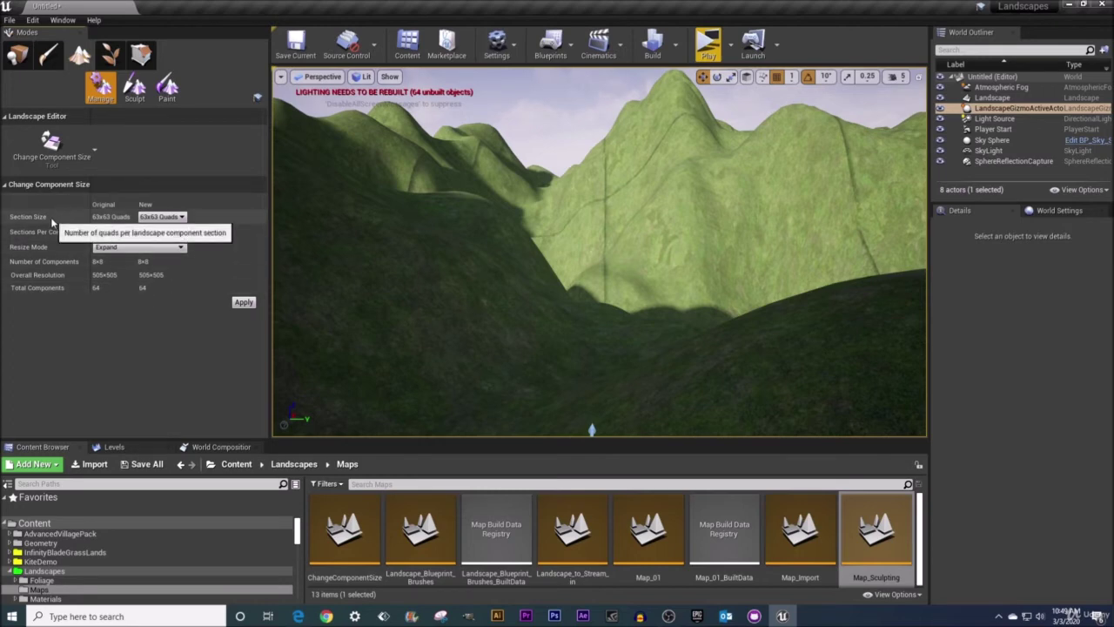
# Set the section size to 7x7 Quads and apply it, giving 72x72 components.
pyautogui.click(182, 219)
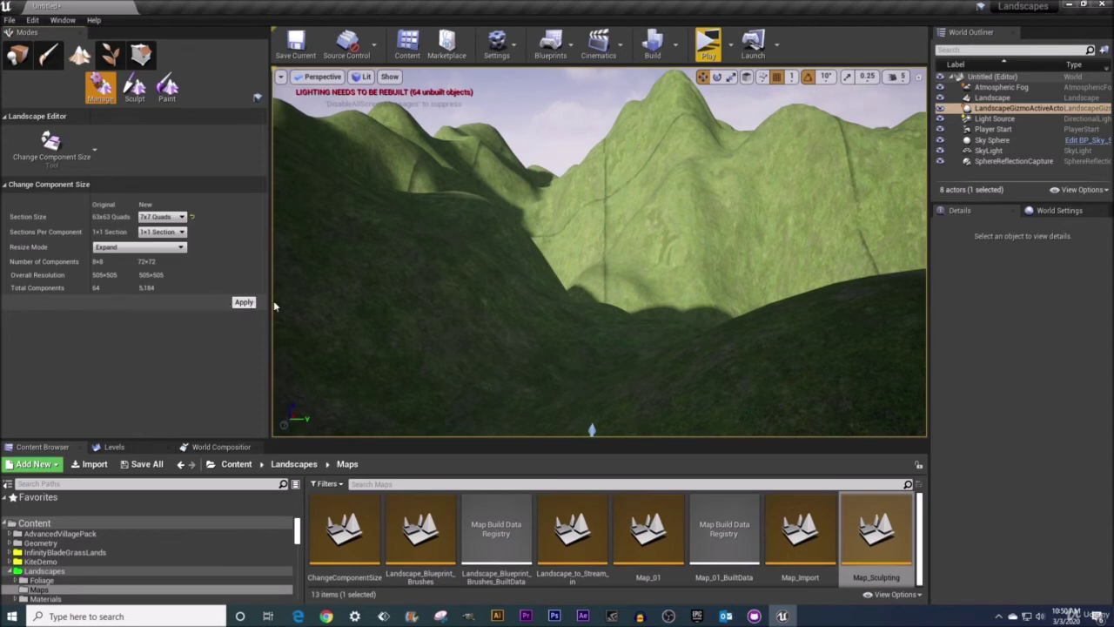
pyautogui.moveTo(589, 386); pyautogui.dragTo(550, 383, button='right')
pyautogui.click(244, 303)
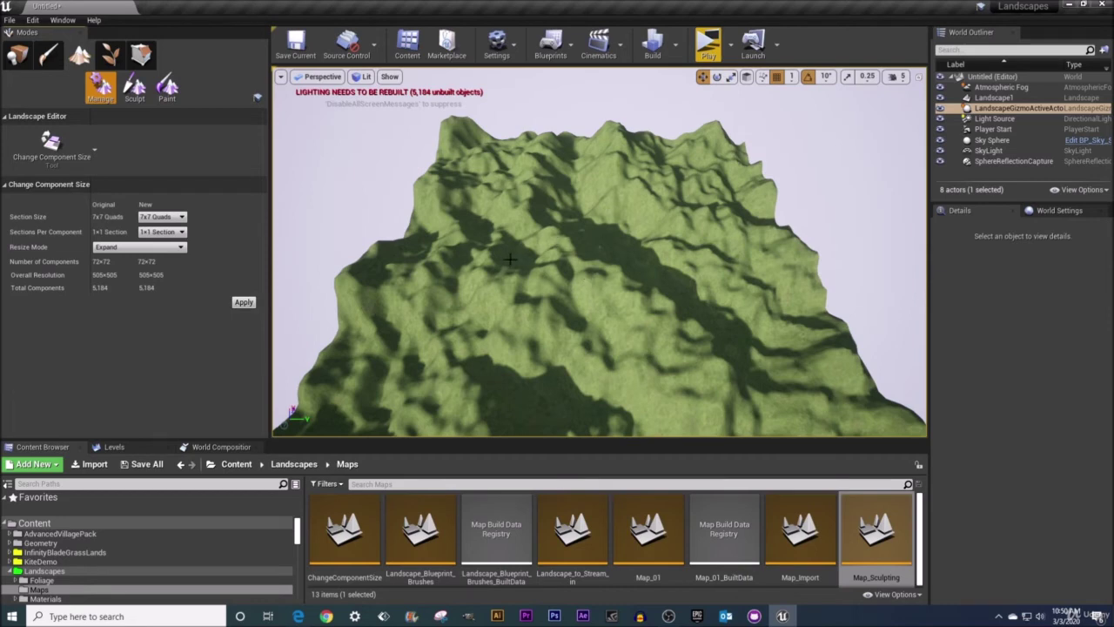
# Focus on Player Start and launch a maximized Play in New Window session.
pyautogui.doubleClick(995, 129)
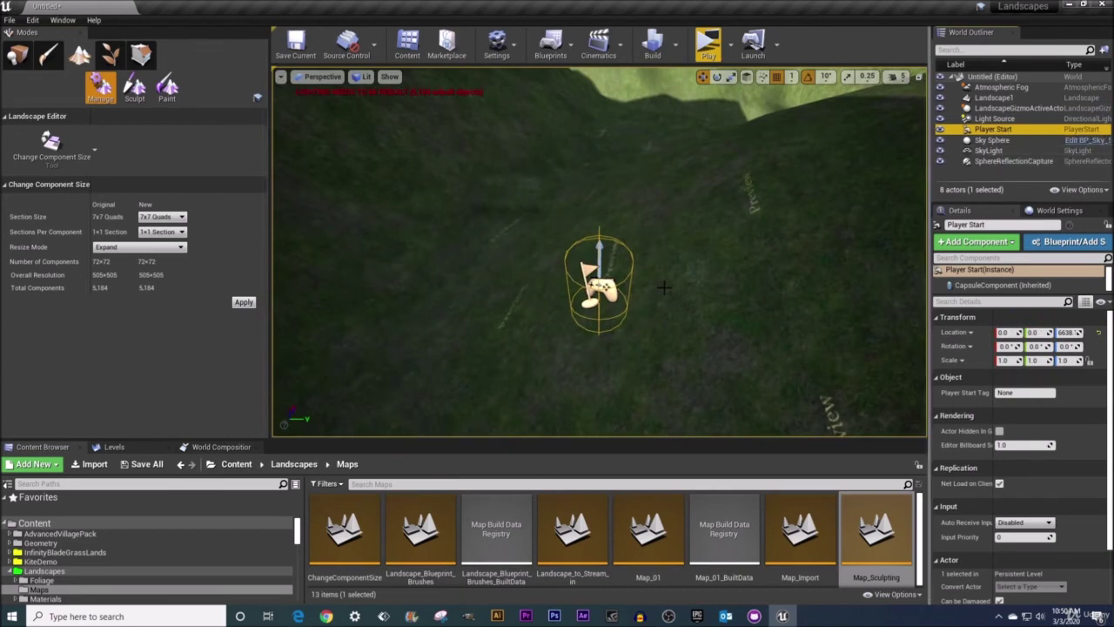
pyautogui.click(708, 43)
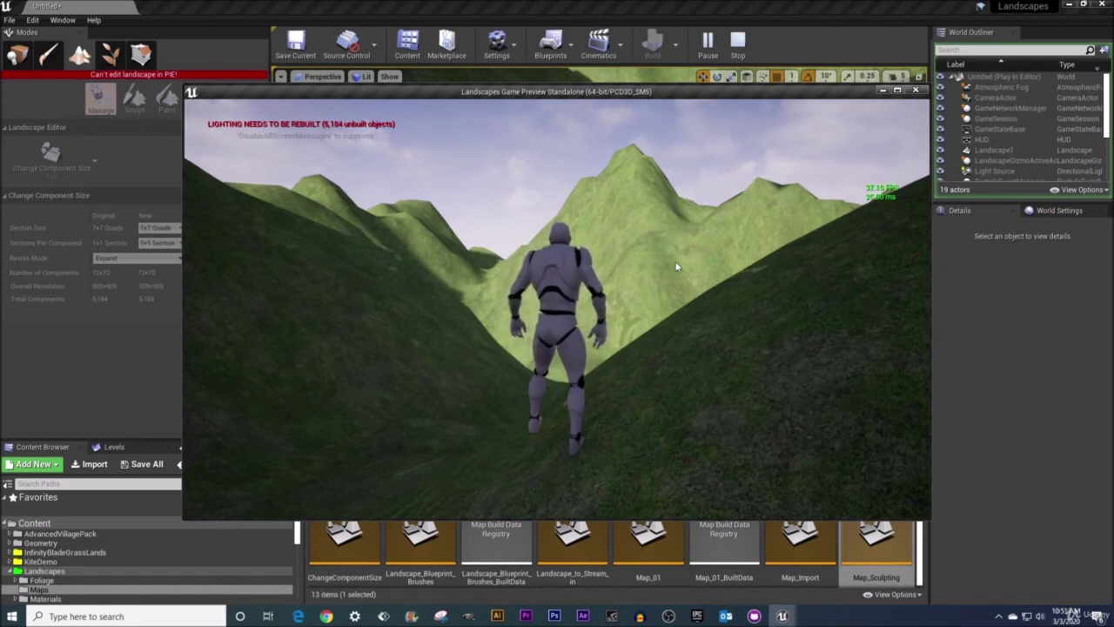
pyautogui.click(898, 90)
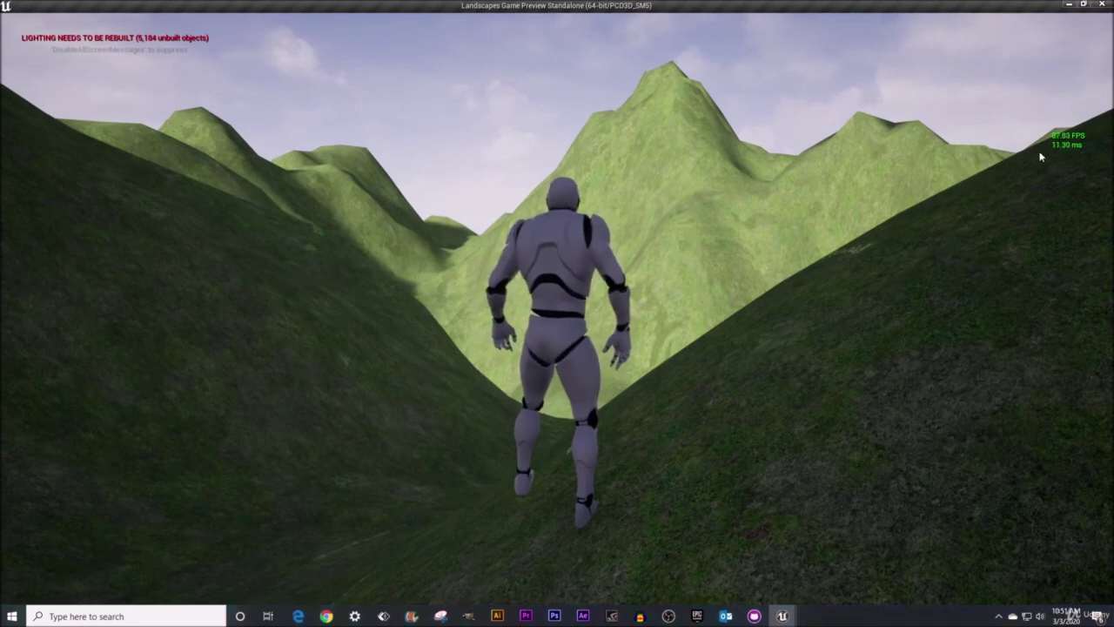
# Walk the character up the slope into the valley at about 60 fps, then end the session.
pyautogui.click(981, 169)
pyautogui.press('w')
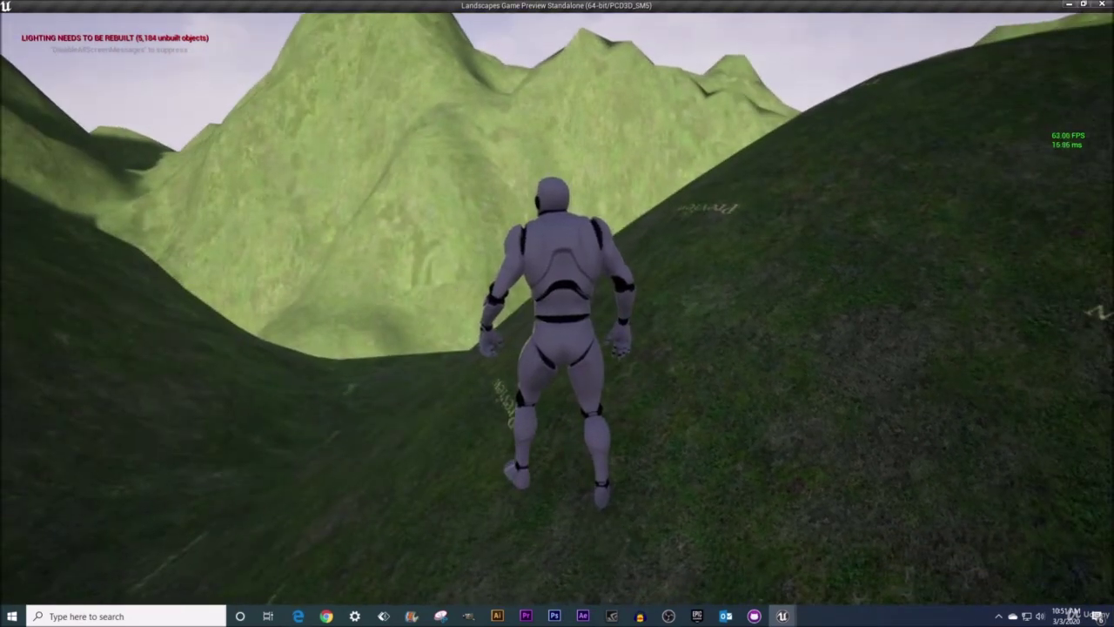
pyautogui.press('w')
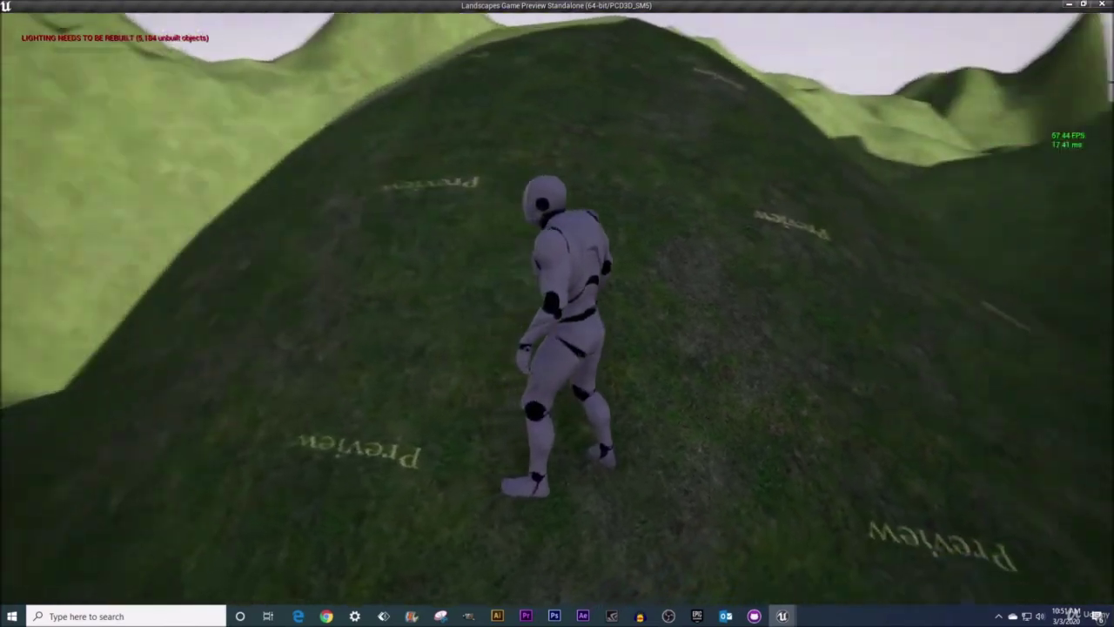
pyautogui.press('w')
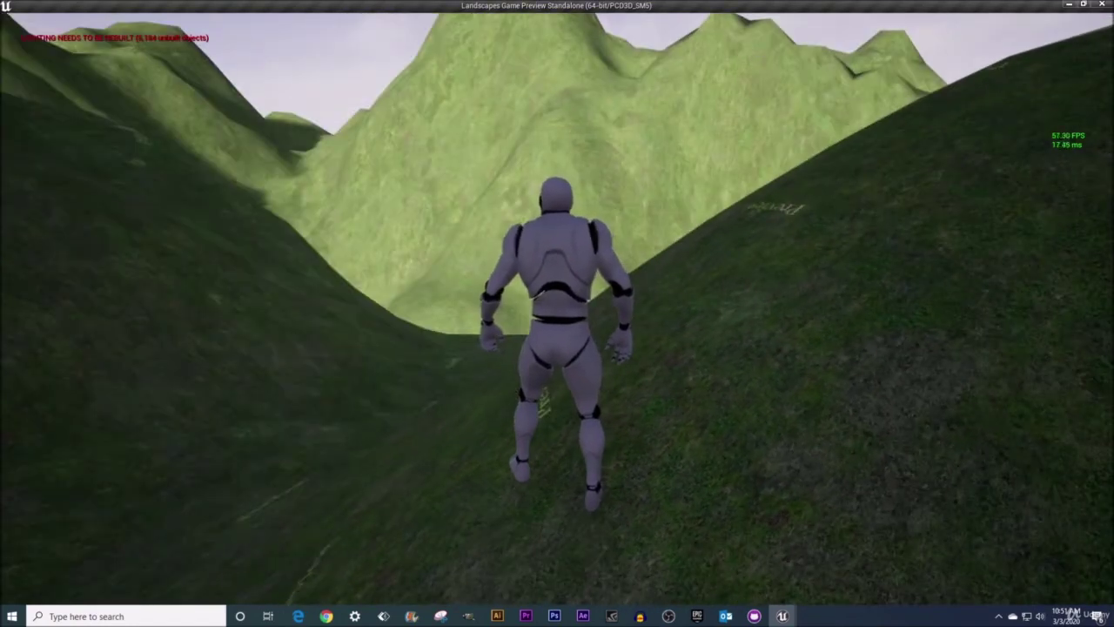
pyautogui.press('Escape')
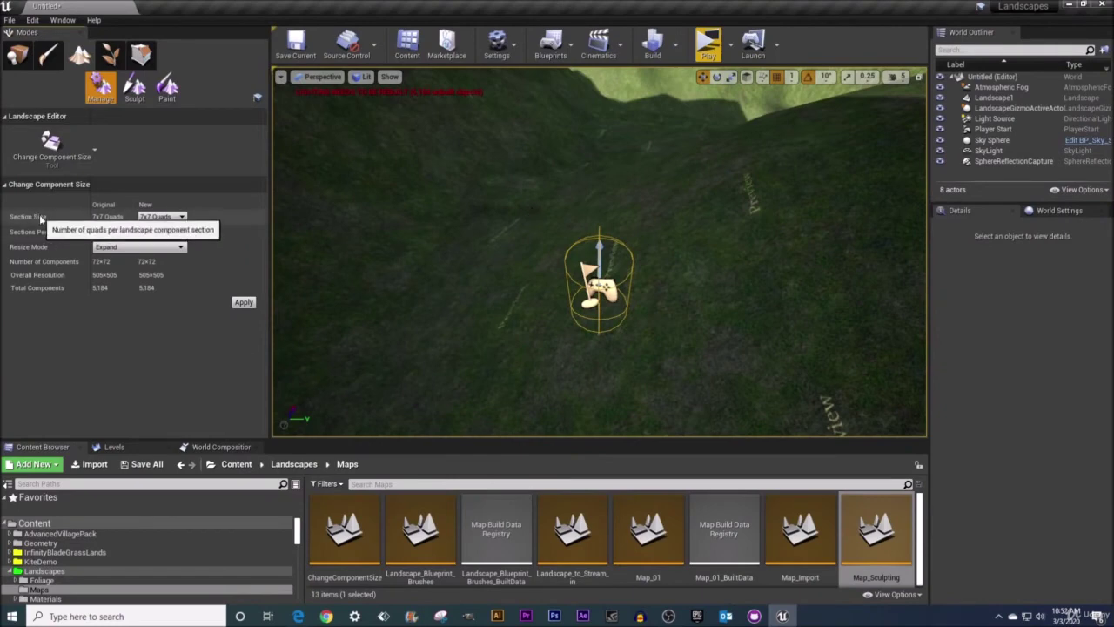
# Apply a 255x255 Quads section size, leaving 2x2 components at 511x511 resolution.
pyautogui.click(180, 218)
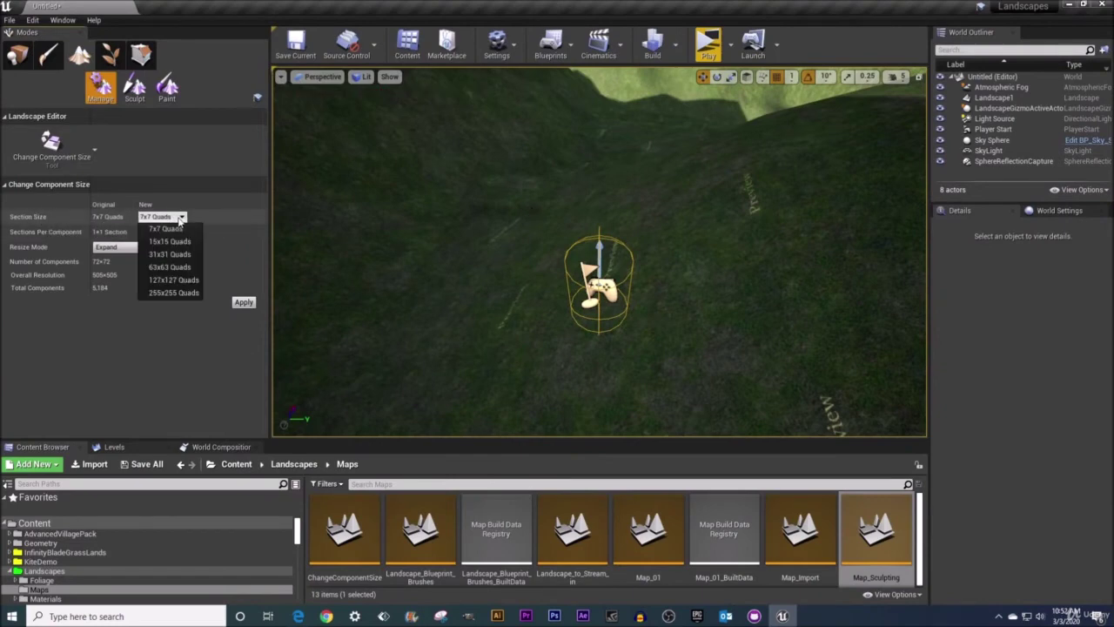
pyautogui.click(171, 293)
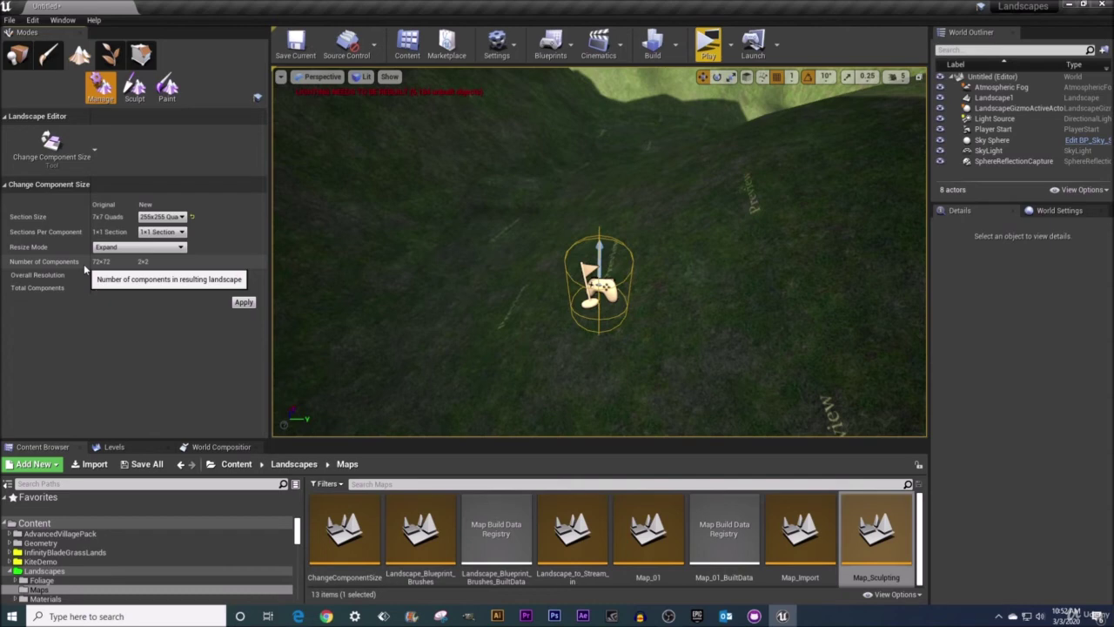
pyautogui.click(243, 304)
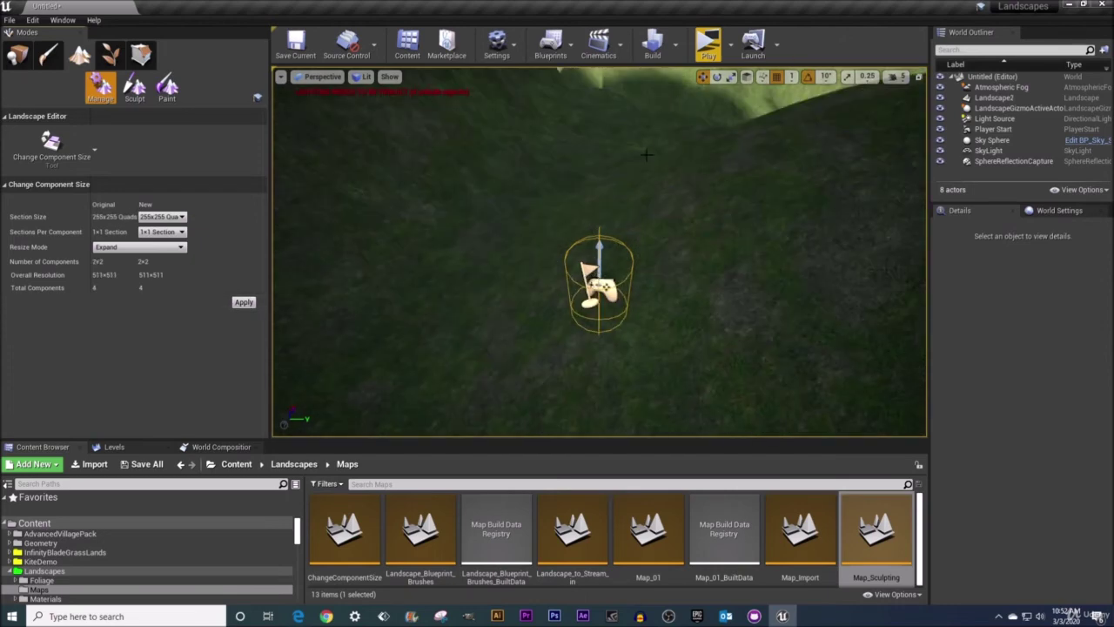
# Select Player Start and run a maximized Play in New Window preview.
pyautogui.click(997, 131)
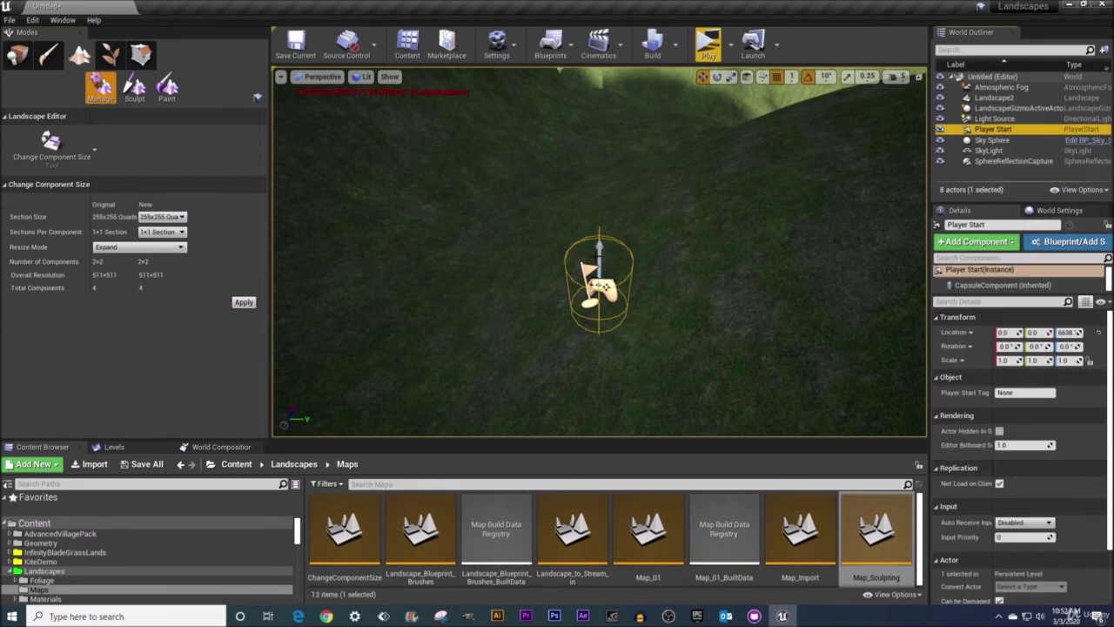
pyautogui.click(702, 57)
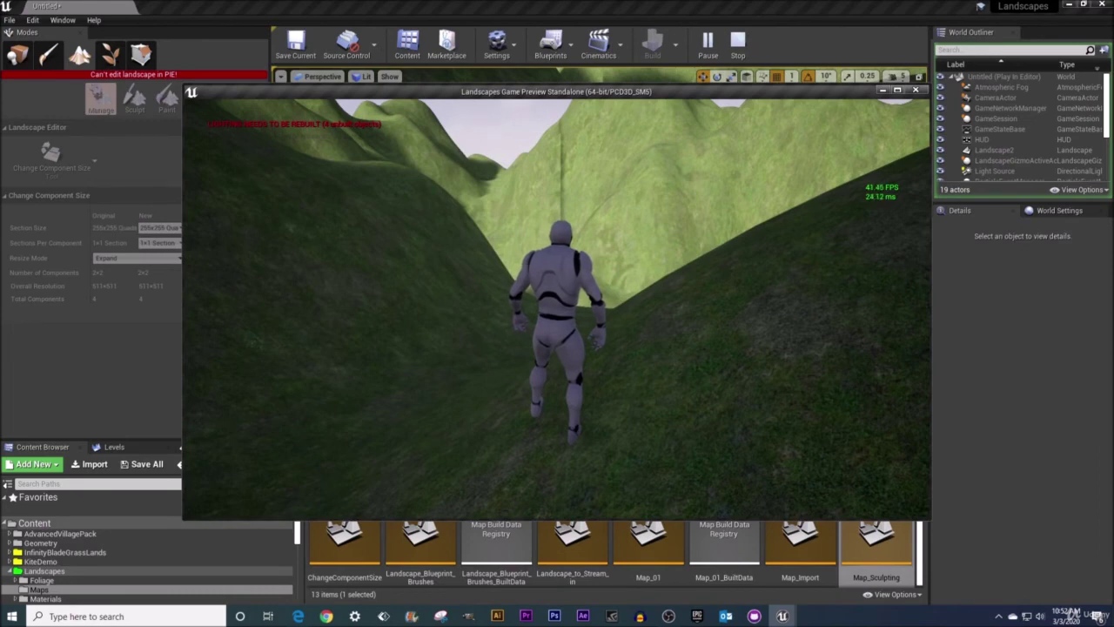
pyautogui.click(897, 91)
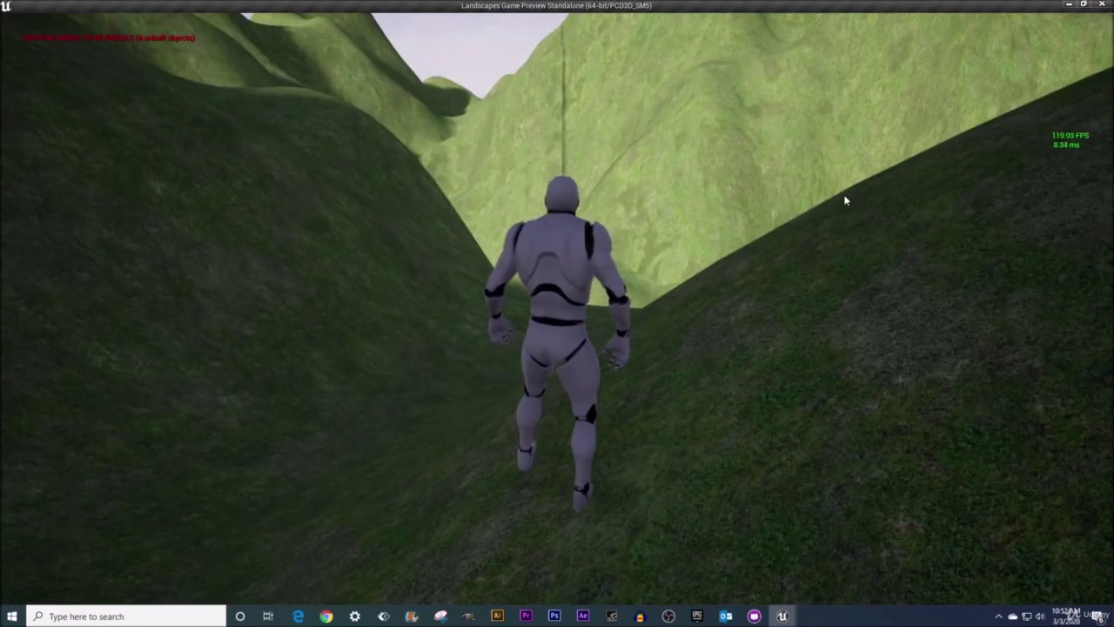
# Walk the character up the grassy hill at about 120 fps, then end the session.
pyautogui.click(708, 199)
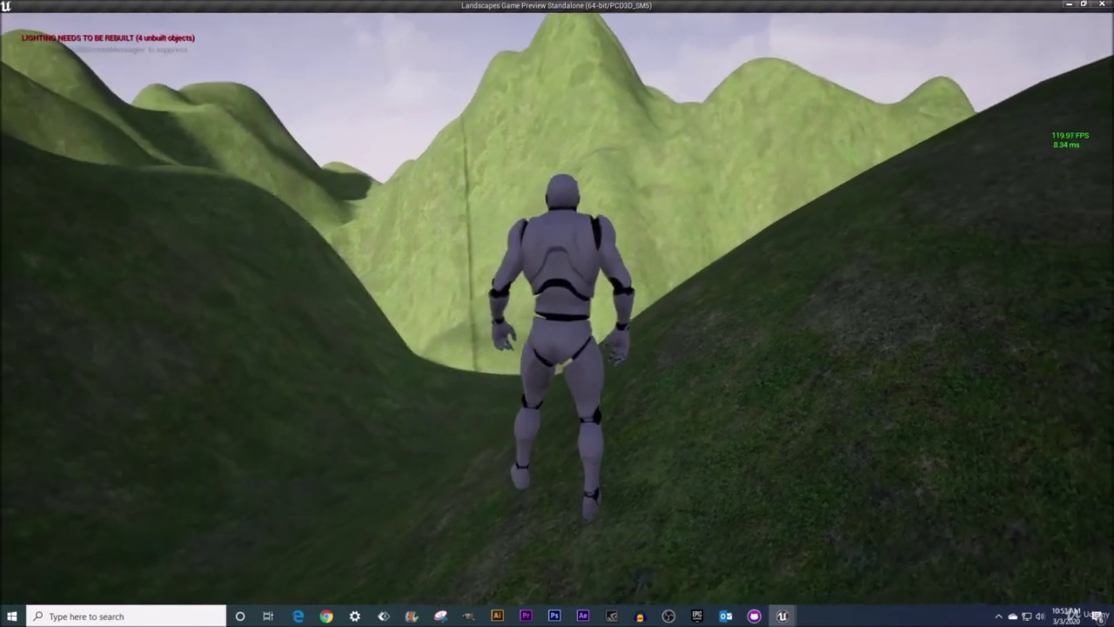
pyautogui.press('w')
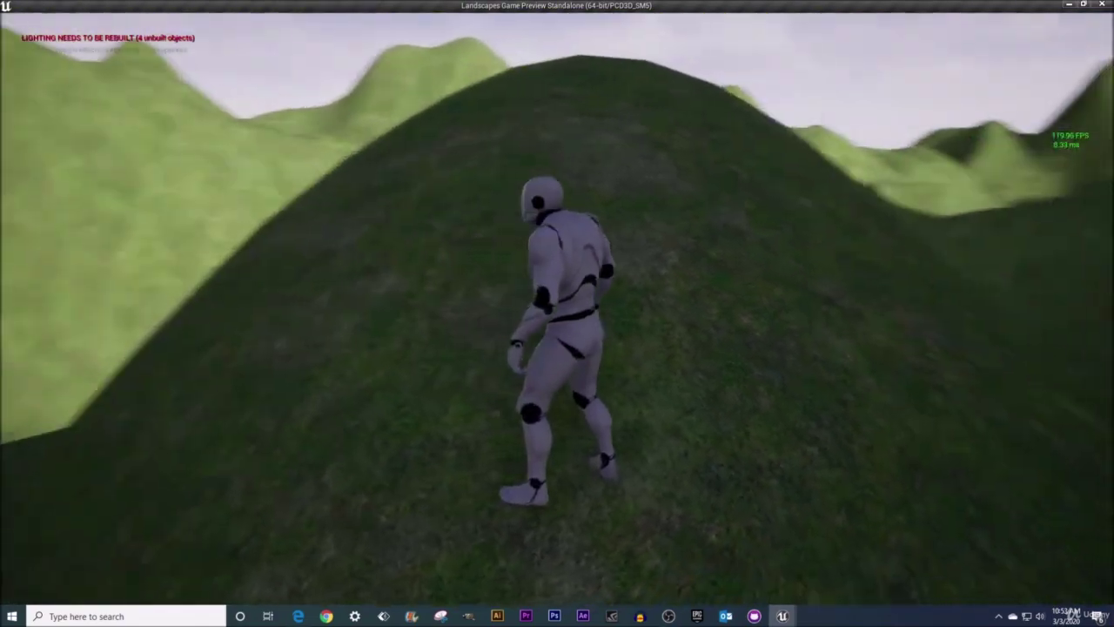
pyautogui.press('w')
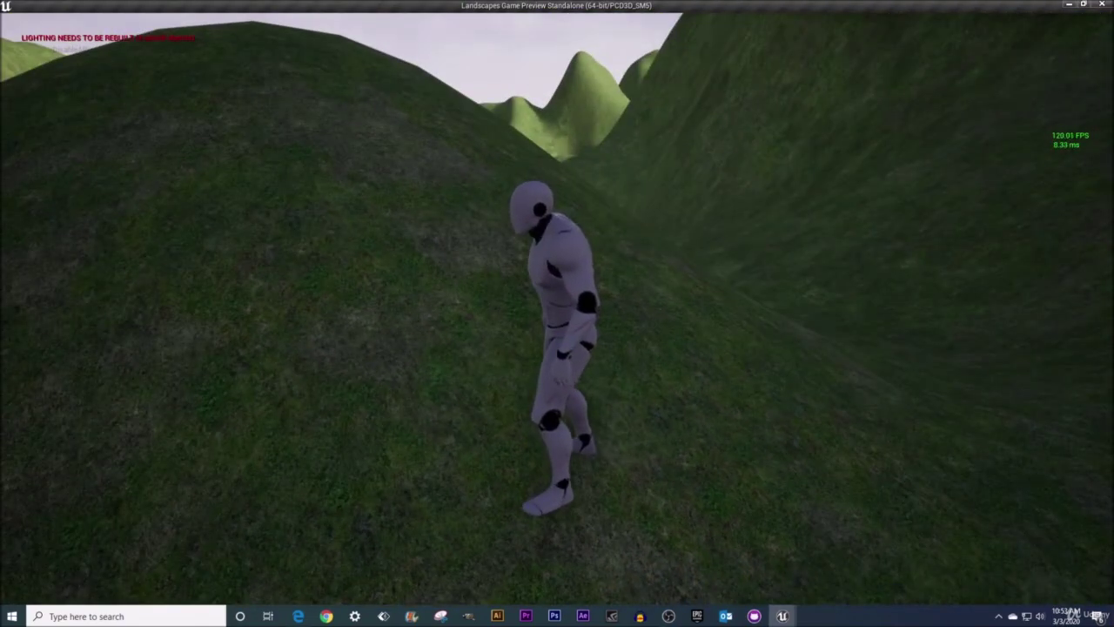
pyautogui.press('w')
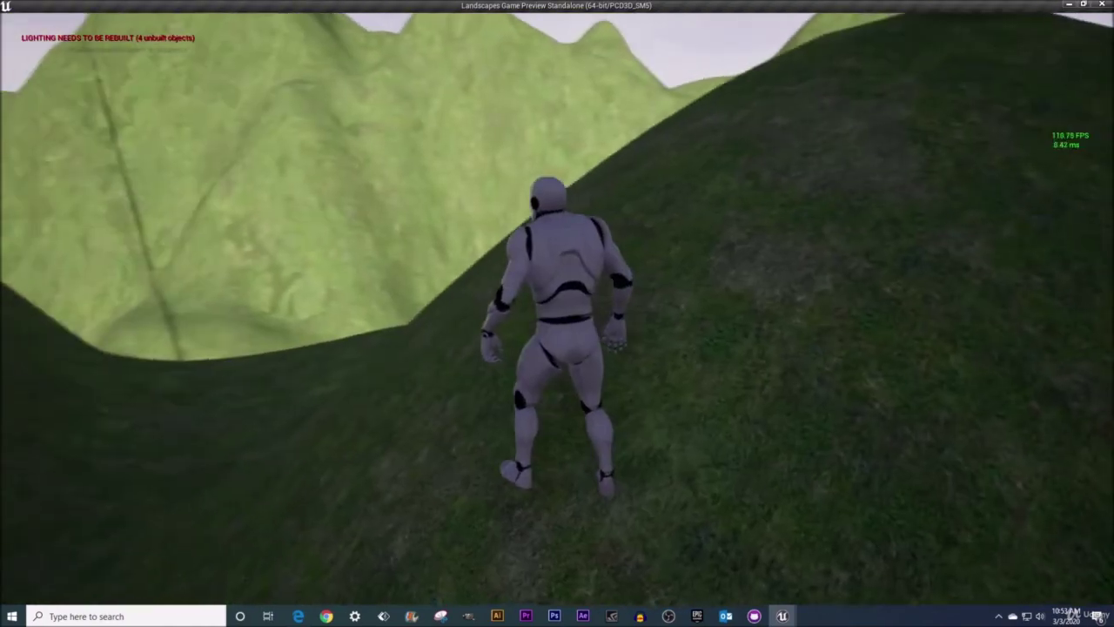
pyautogui.press('w')
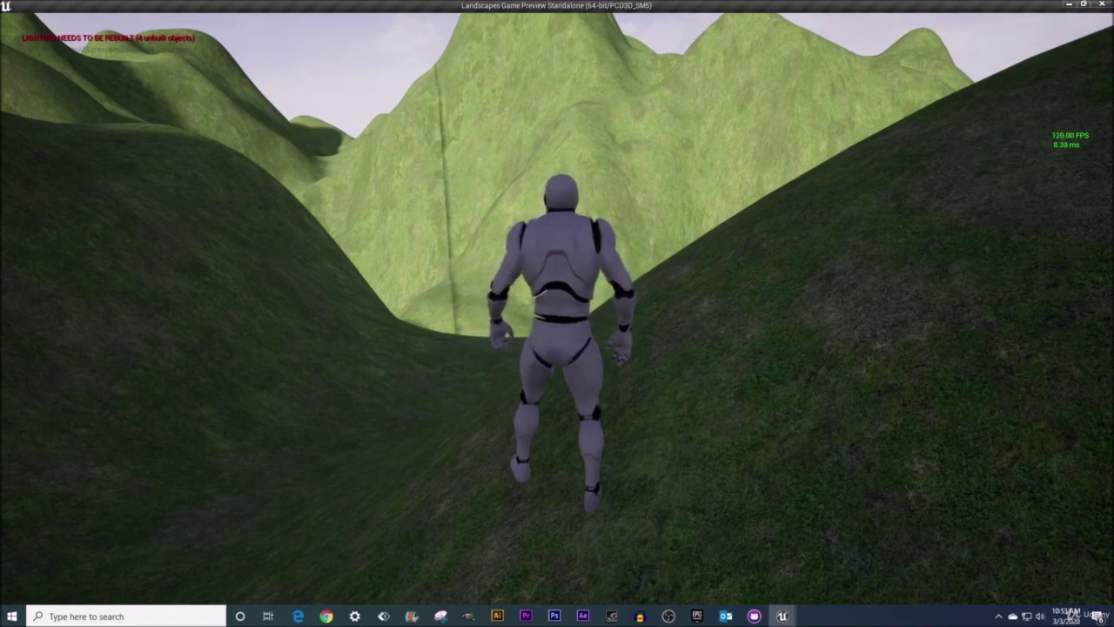
pyautogui.press('Escape')
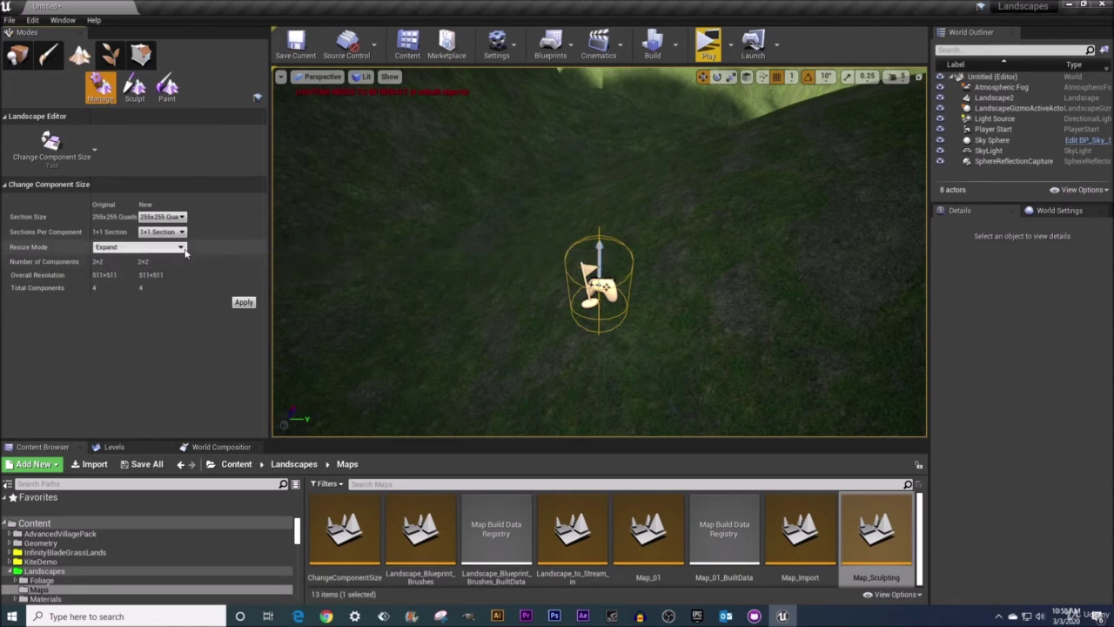
# Switch the Resize Mode from Expand to Resample.
pyautogui.click(109, 247)
pyautogui.click(107, 273)
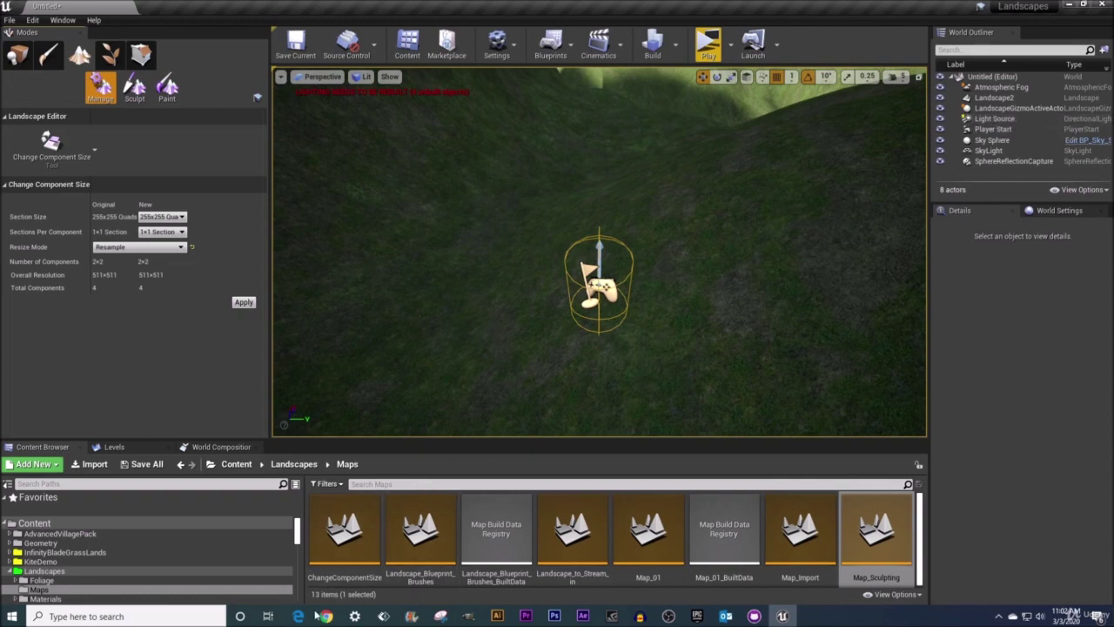
# Return to the Landscape Technical Guide in Edge and scroll to the Recommended Landscape Sizes table.
pyautogui.moveTo(299, 617)
pyautogui.click(305, 549)
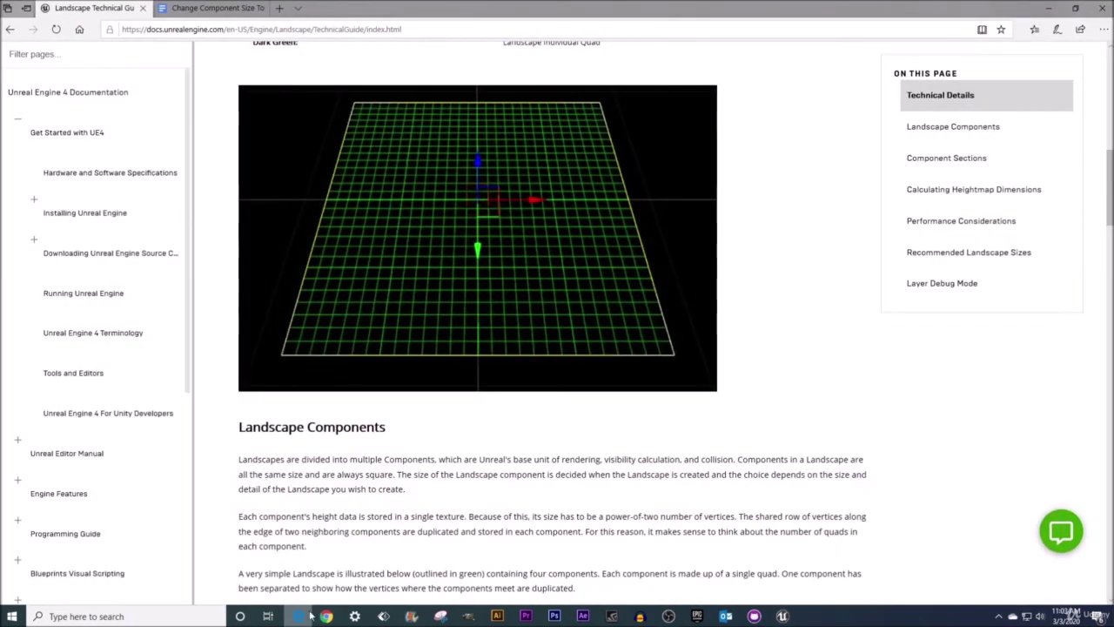
pyautogui.scroll(5, 409, 391)
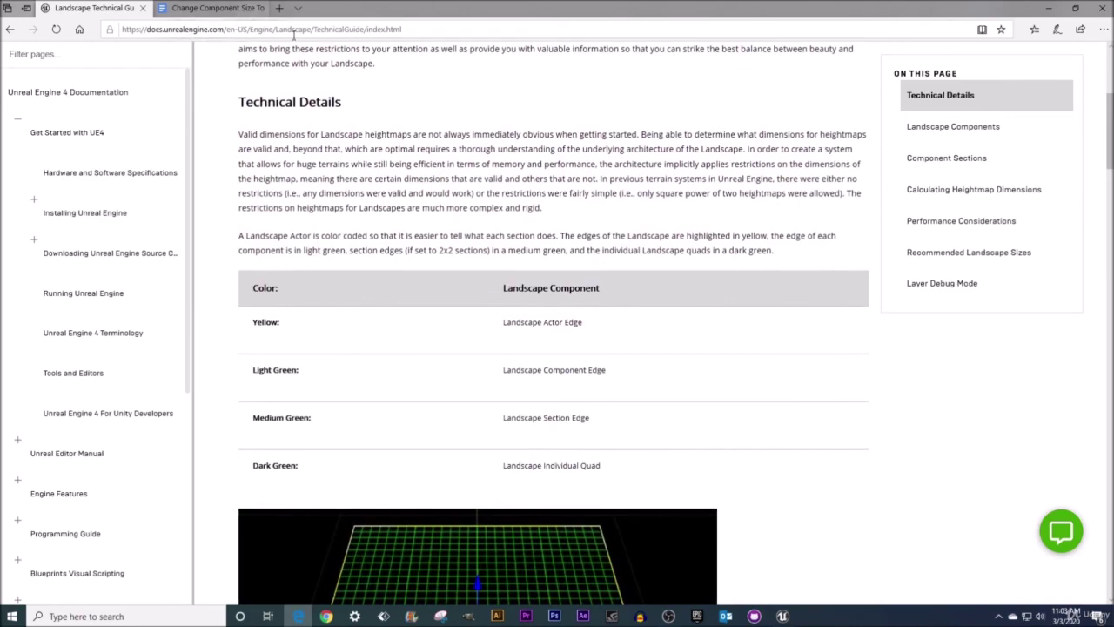
pyautogui.scroll(-6, 464, 280)
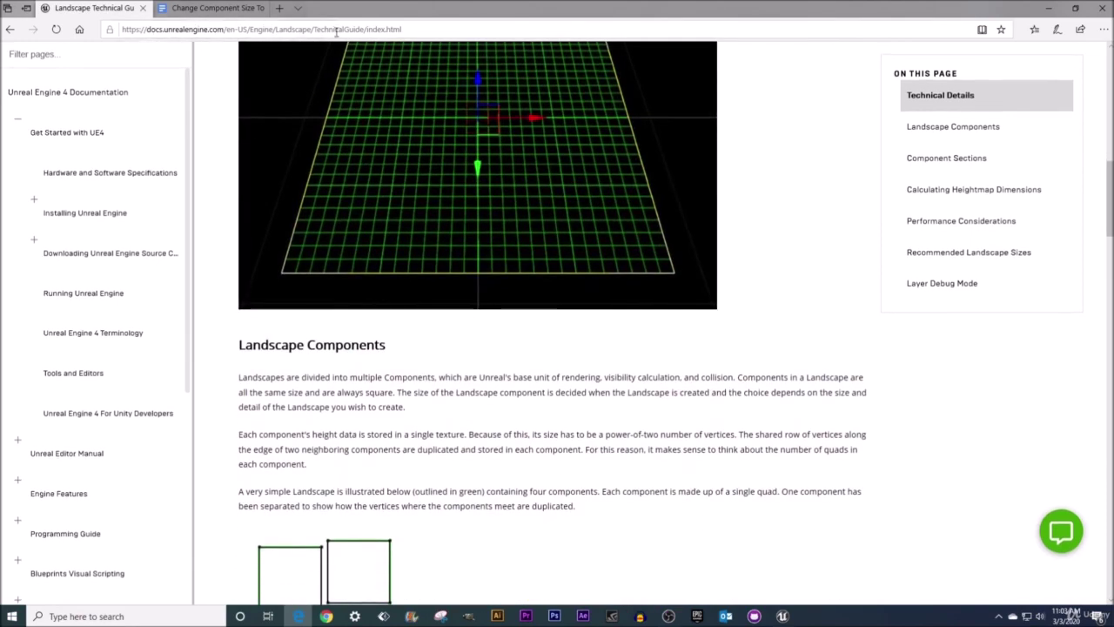
pyautogui.scroll(-1, 437, 352)
pyautogui.scroll(-15, 437, 353)
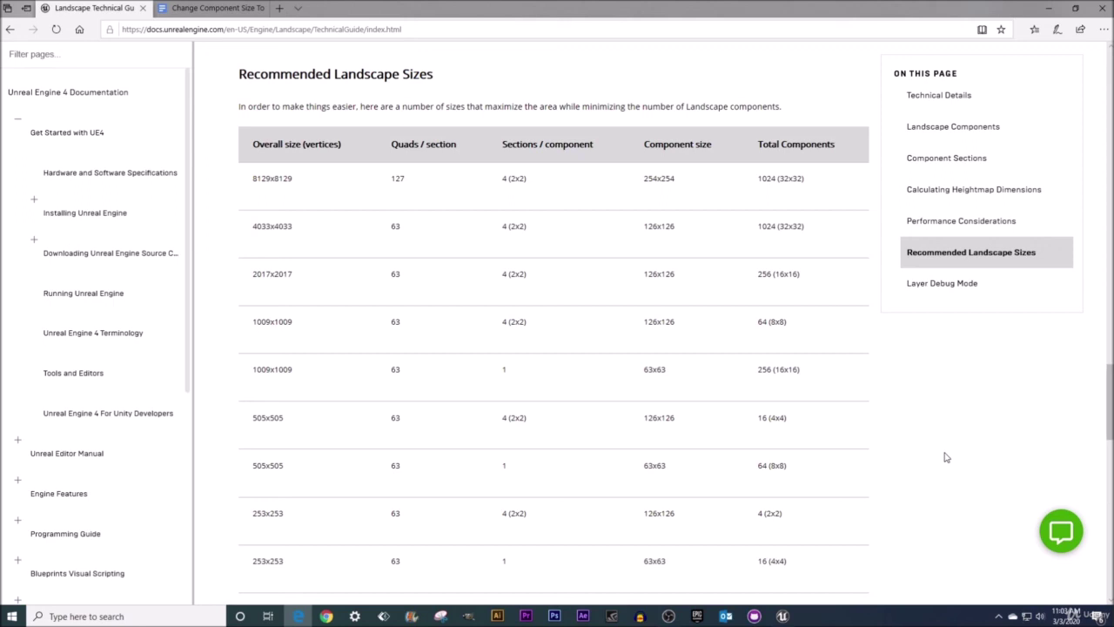
# Bring the OBS Studio window to the front.
pyautogui.click(670, 615)
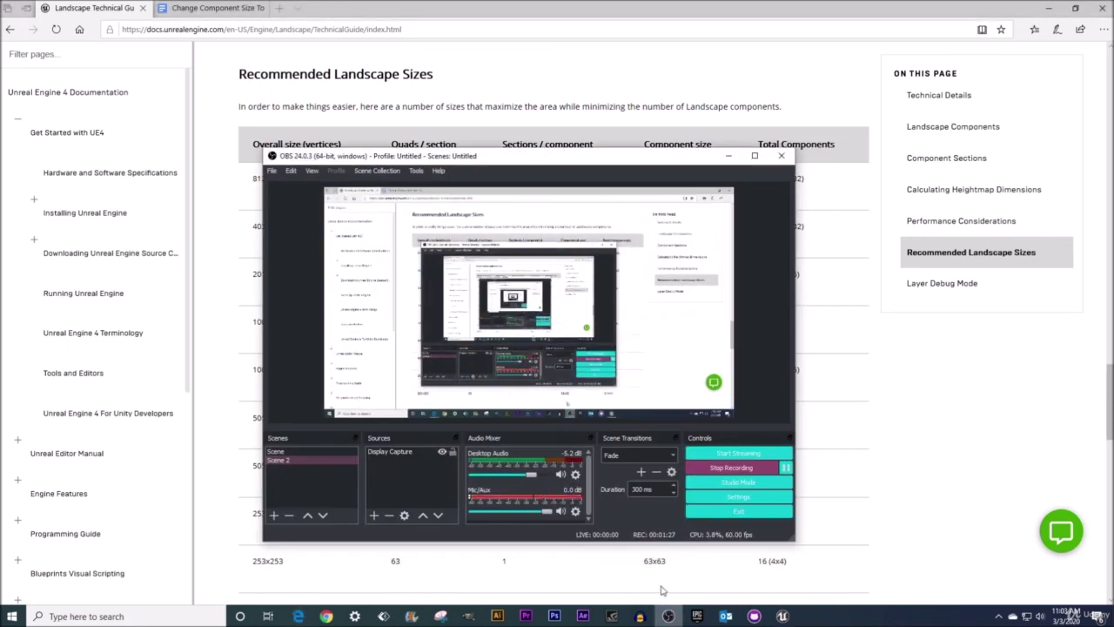